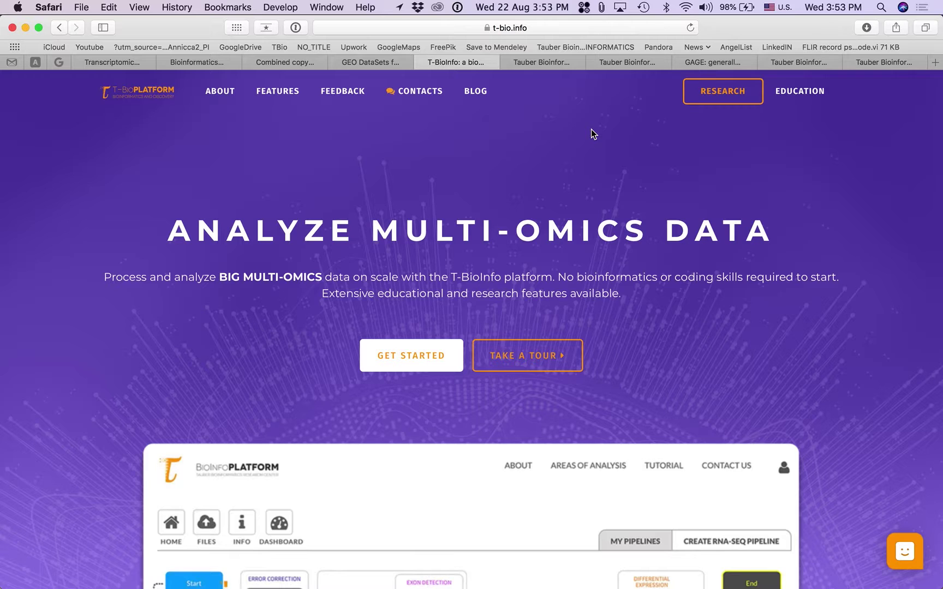
Step: Glance at the GEO DataSets results, then bring up T-BioInfo's Areas of Analysis page
click(381, 63)
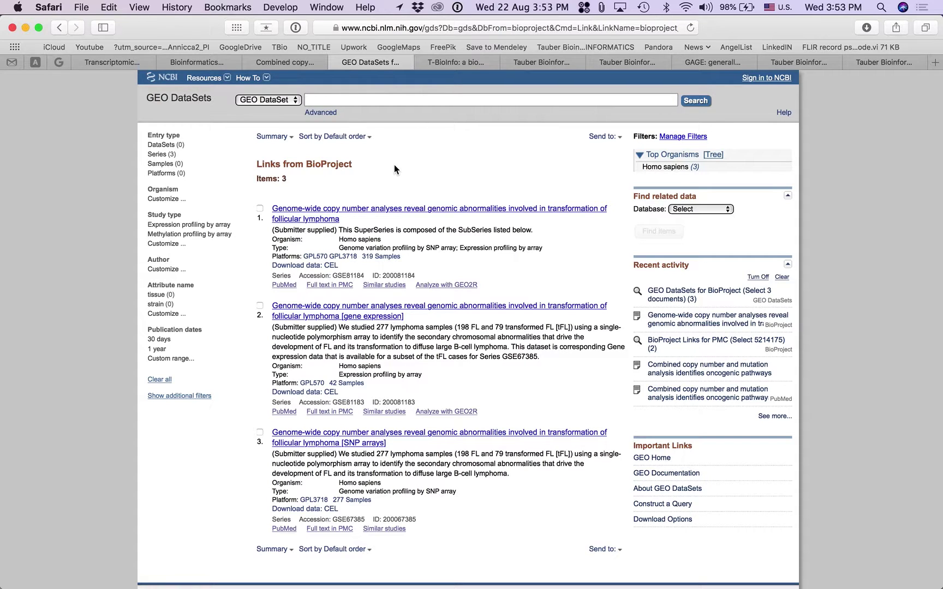
click(450, 65)
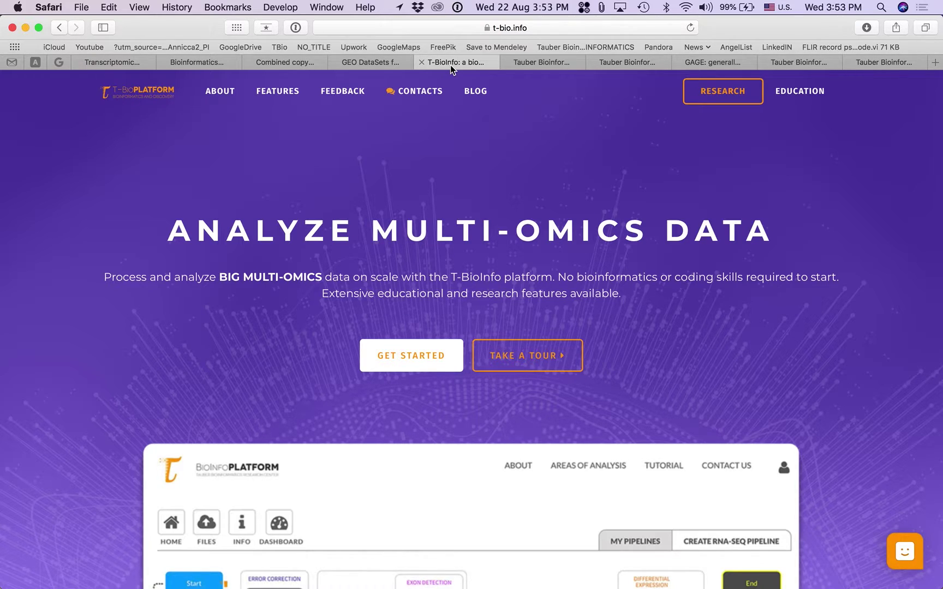
click(523, 63)
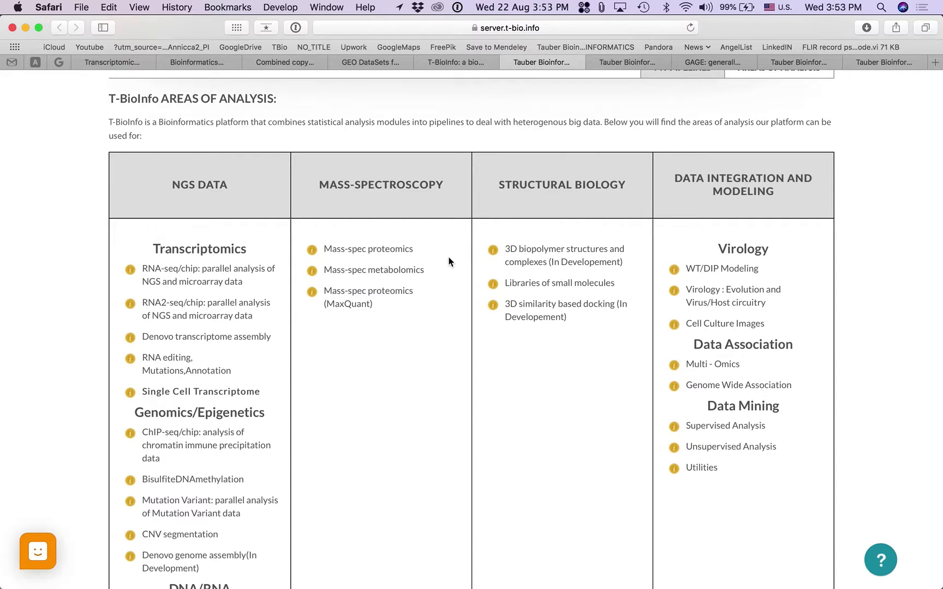
Step: Open the RNA-seq/chip pipeline builder and scroll through its options
scroll(448, 262, up, 3)
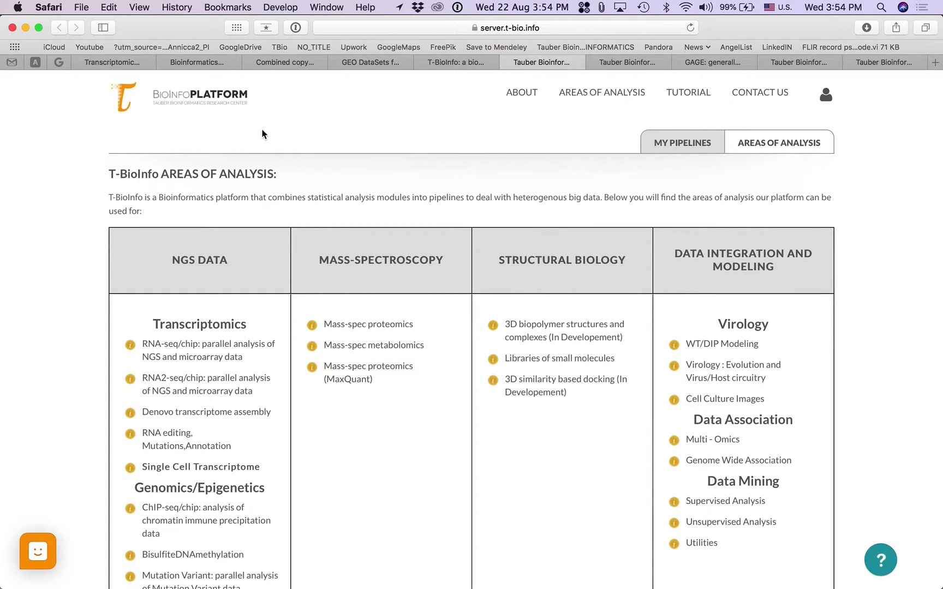
click(178, 351)
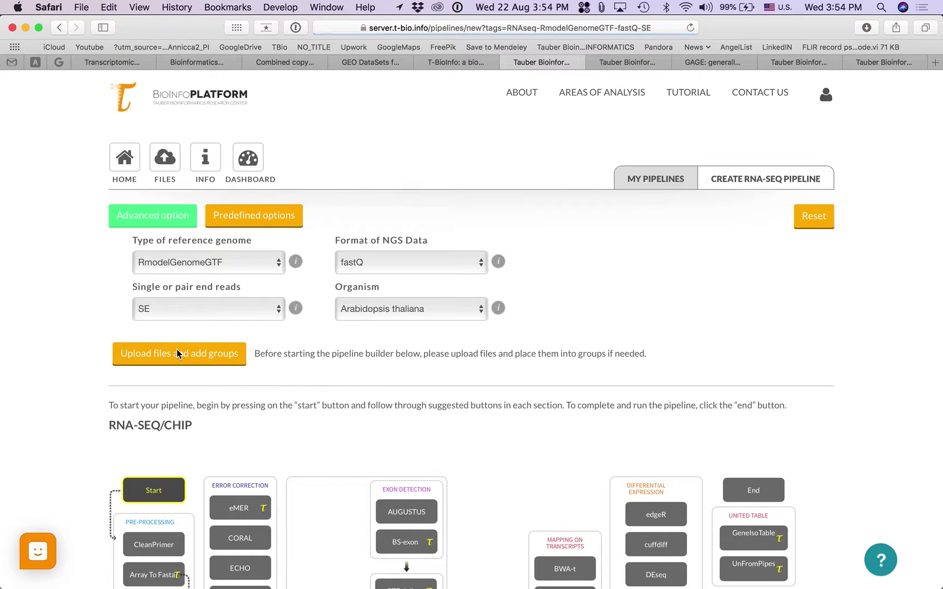
scroll(28, 338, down, 5)
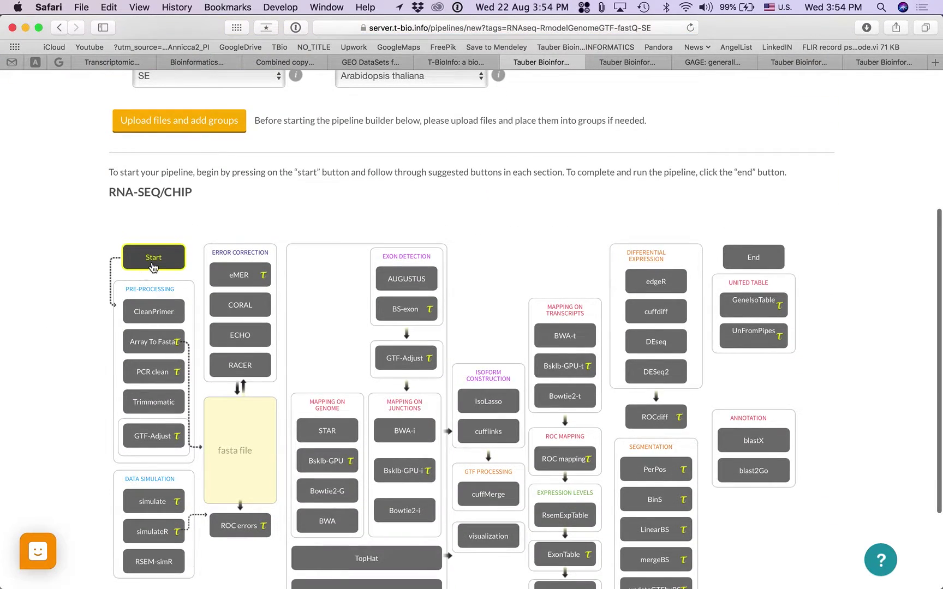
scroll(153, 262, down, 2)
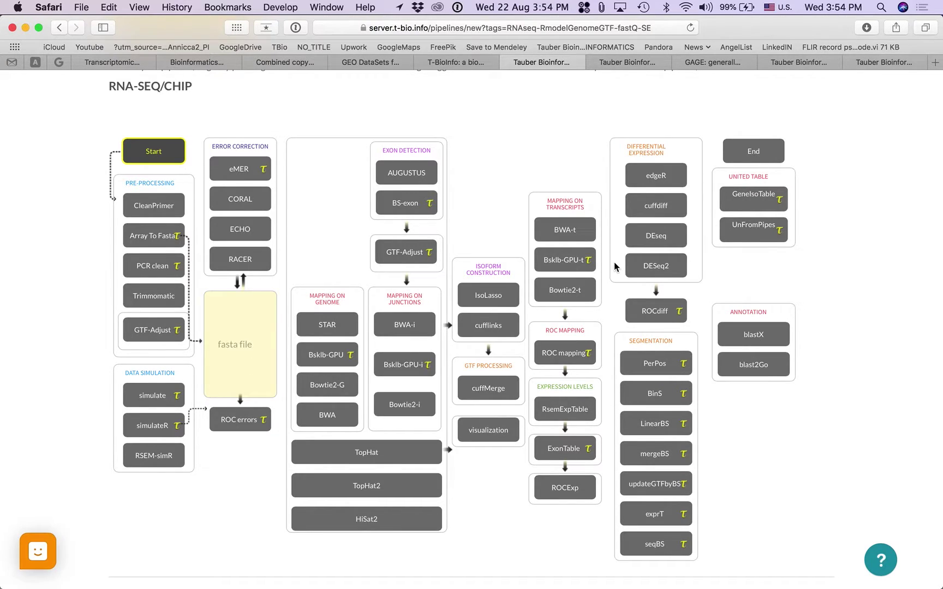
Step: View the finished run's graph through Bowtie2-t, RsemExpTable and DESeq2 to End
click(628, 62)
scroll(483, 196, up, 2)
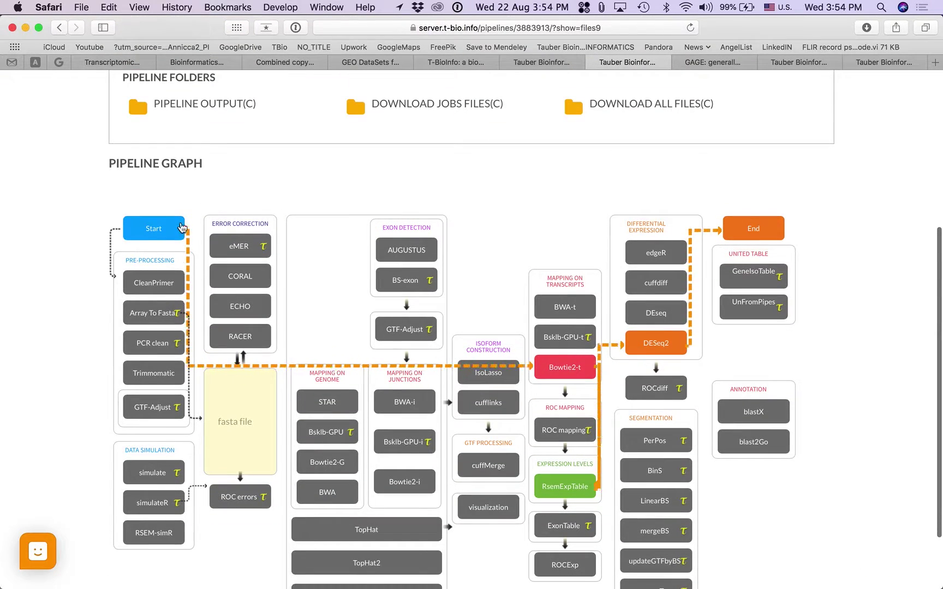
scroll(564, 333, down, 3)
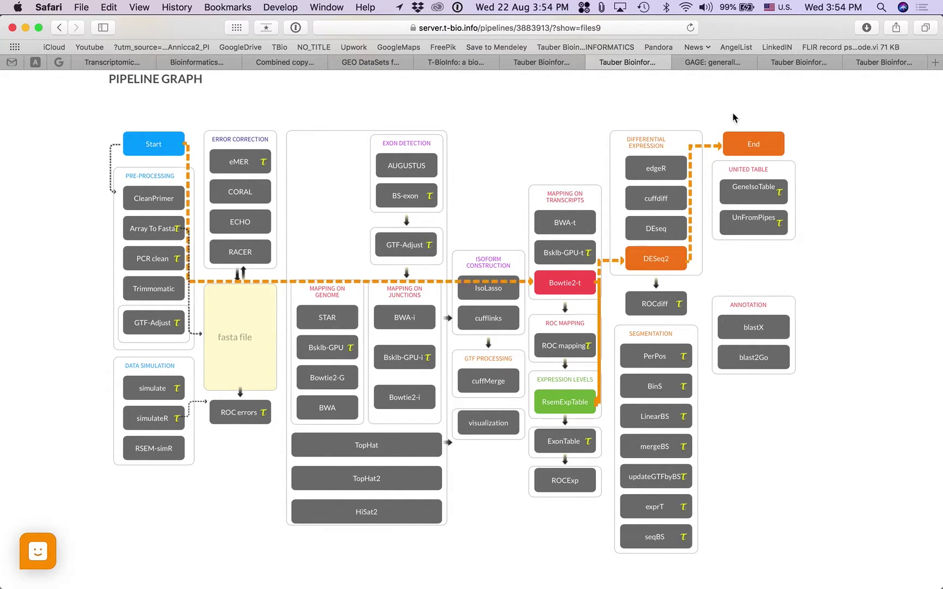
Step: Highlight 'GAGE' in the BMC Bioinformatics article title, then return to the DESeq2 output files page
click(722, 64)
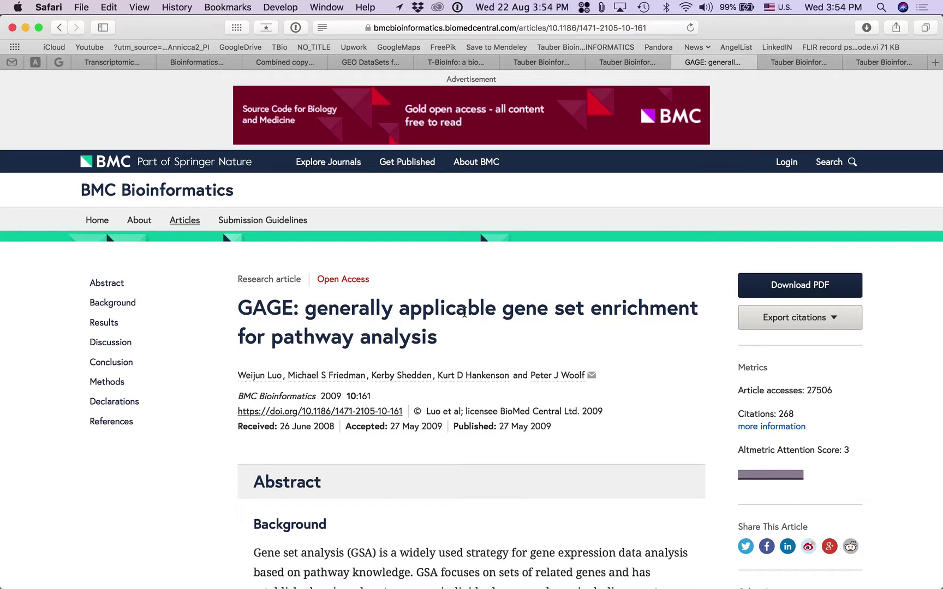
scroll(464, 312, down, 3)
drag(242, 220, 293, 223)
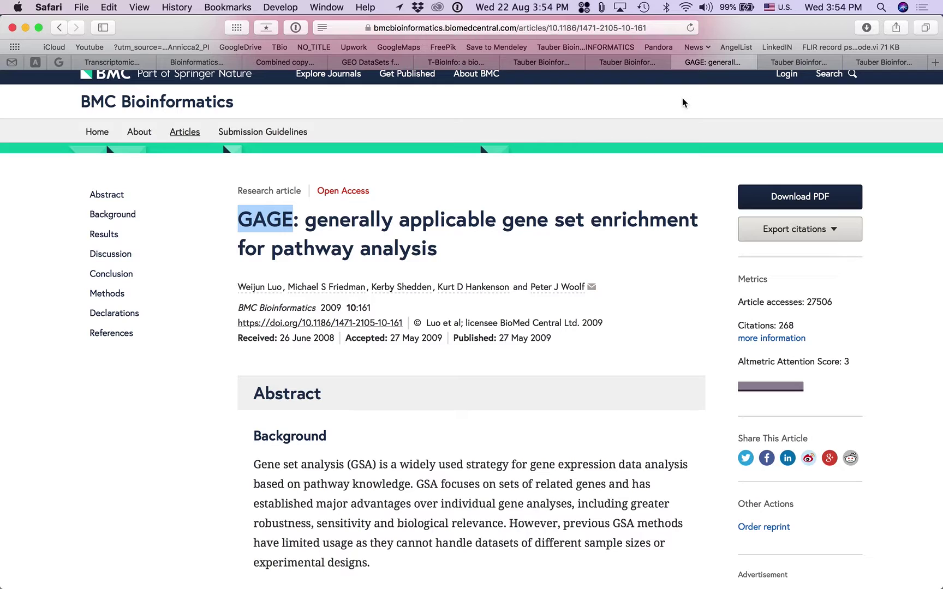
click(783, 61)
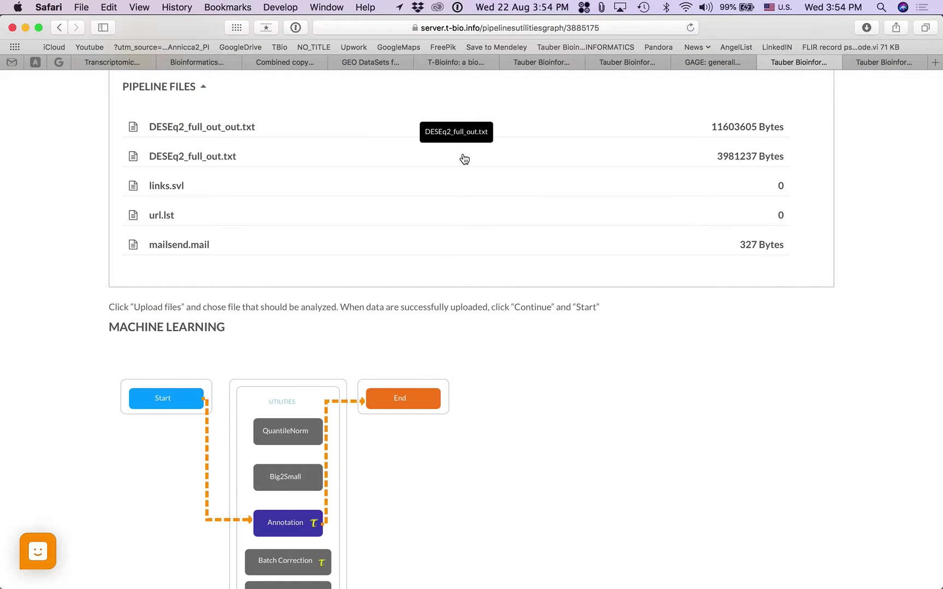
Step: Bring the DESEq2_full_out workbook to the front in Excel
mouse_move(422, 573)
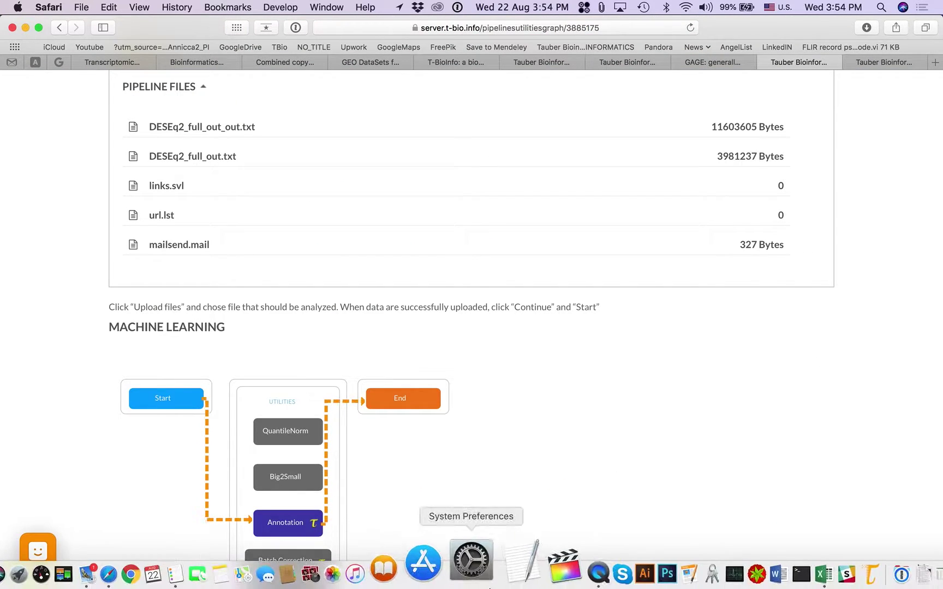
click(771, 572)
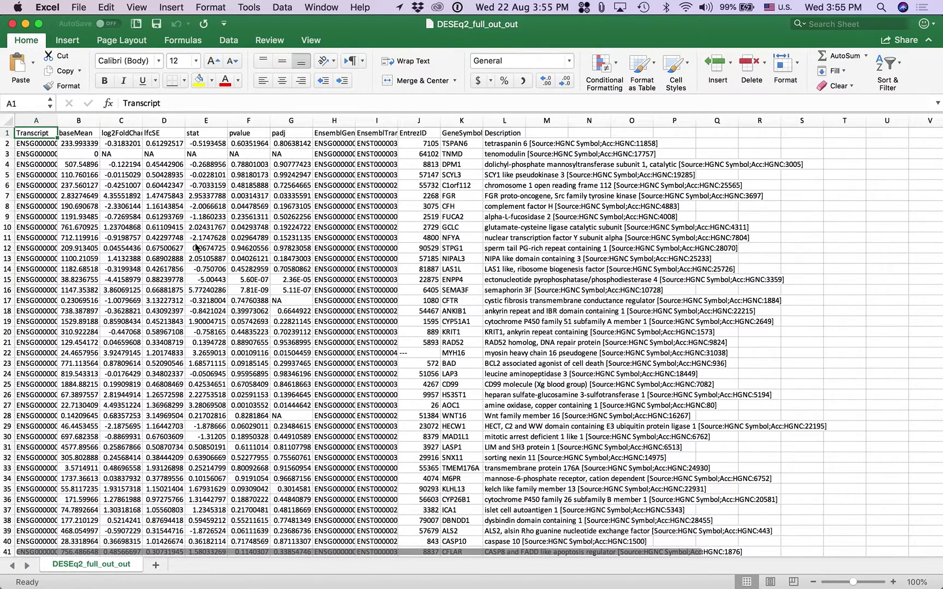
key(super+grave)
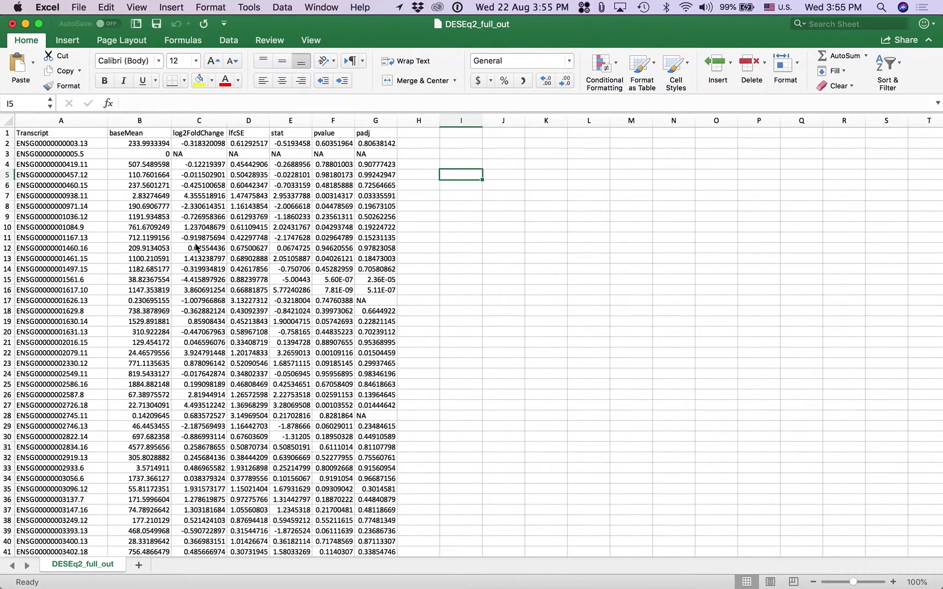
Step: Point out Transcript, baseMean, log2FoldChange, lfcSE, stat, pvalue and padj headers, then return to the browser
click(91, 137)
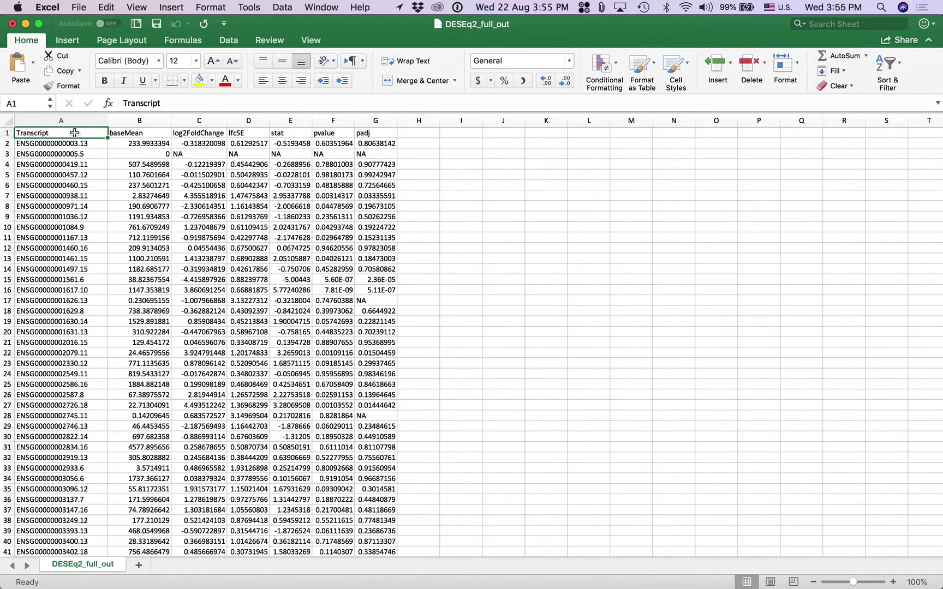
click(27, 144)
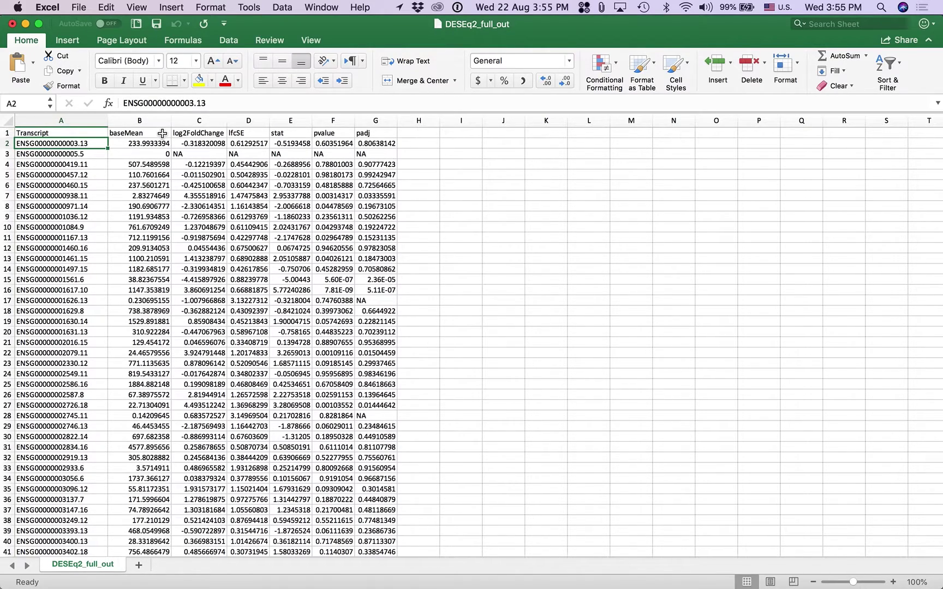
click(162, 134)
click(196, 135)
click(249, 134)
click(291, 133)
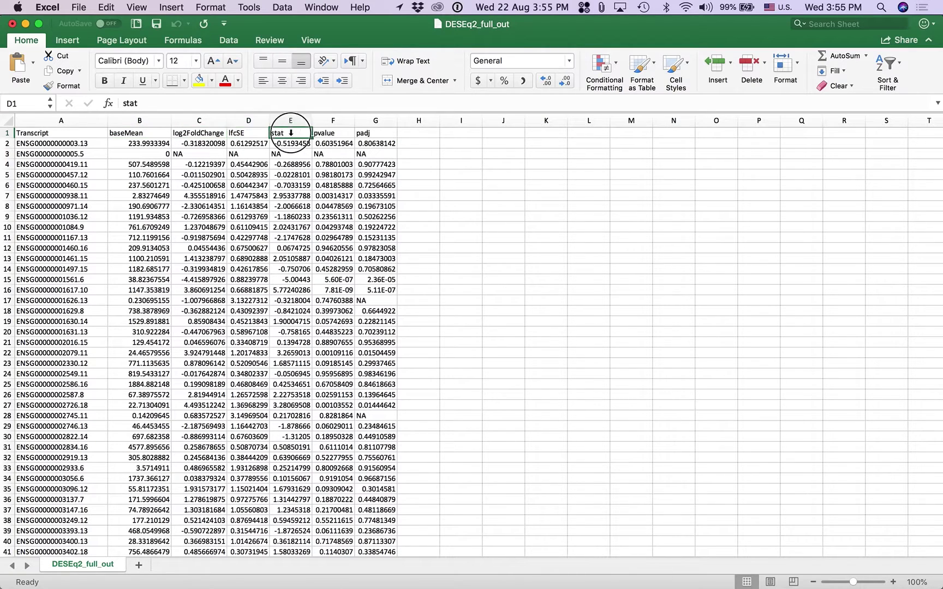
click(333, 133)
click(376, 133)
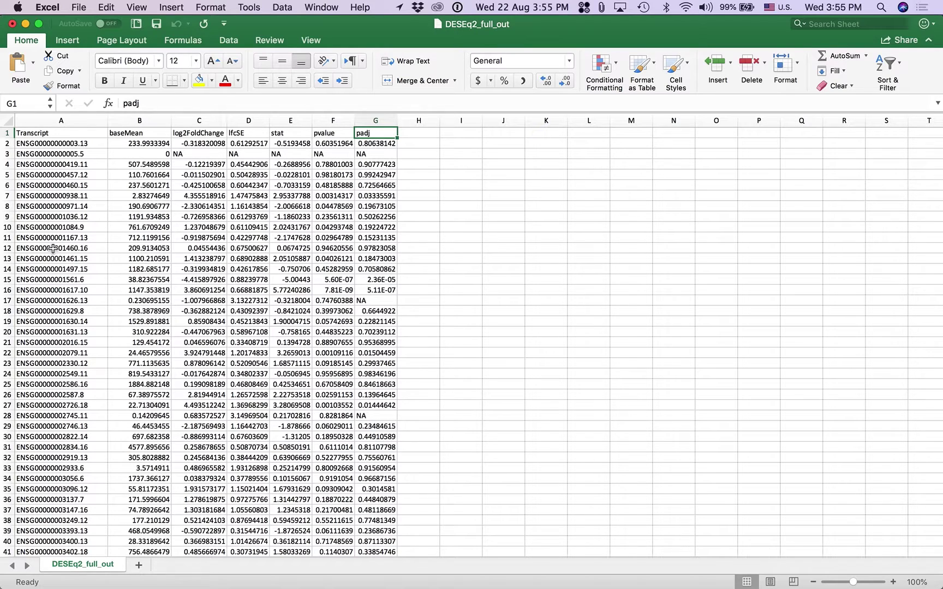
key(super+Tab)
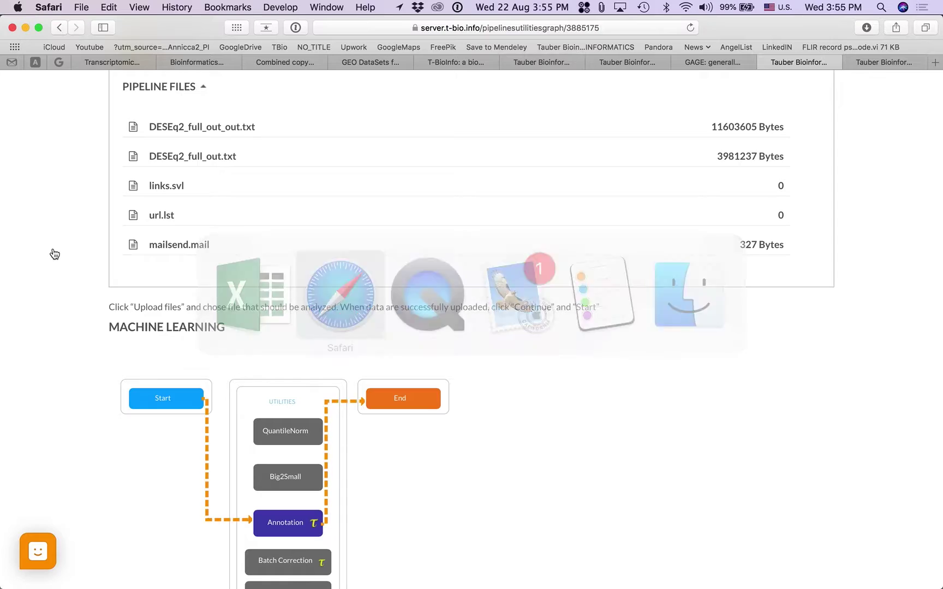
Step: Scroll to the Annotation and HumanGAGE pipeline graph, then return to the annotated DESEq2_full_out_out sheet
scroll(192, 322, down, 1)
scroll(192, 323, down, 5)
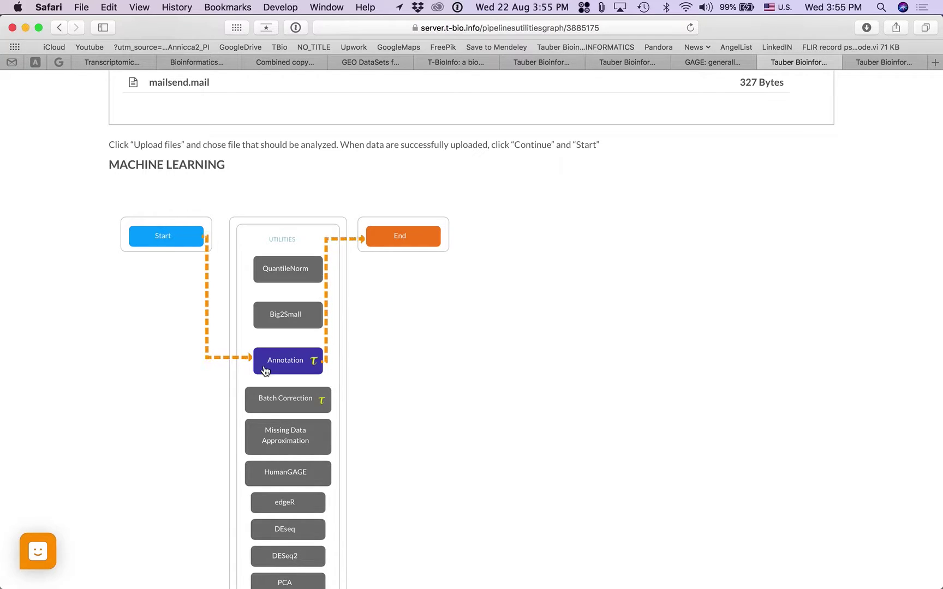
key(super+Tab)
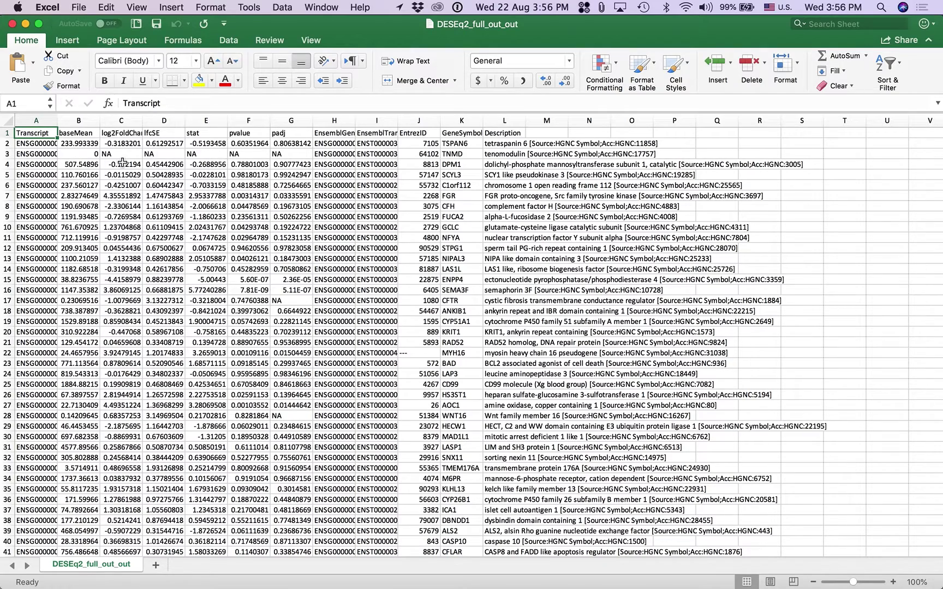
Step: Widen column A and move the GeneSymbol column from K to column B
drag(58, 121, 87, 120)
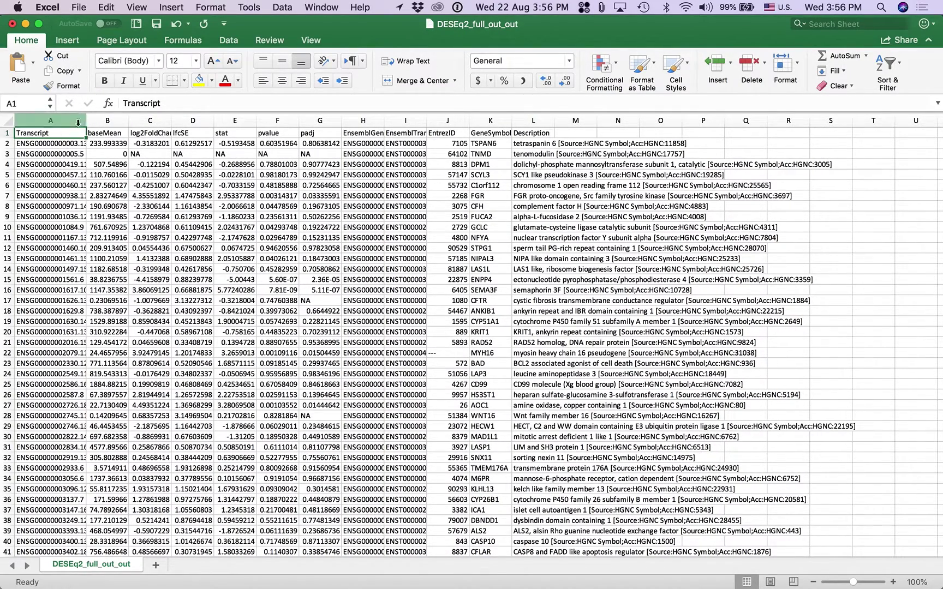
drag(87, 121, 118, 121)
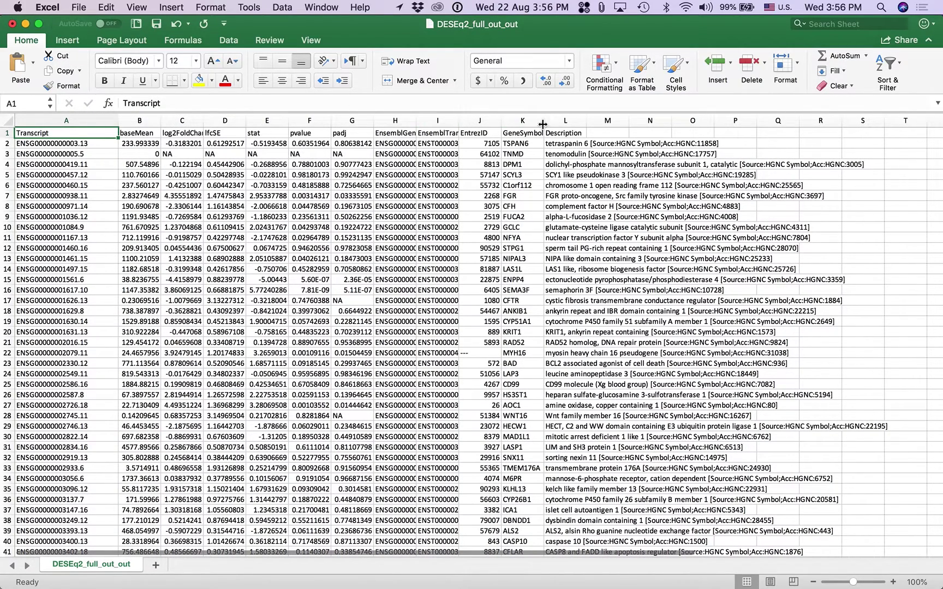
click(523, 131)
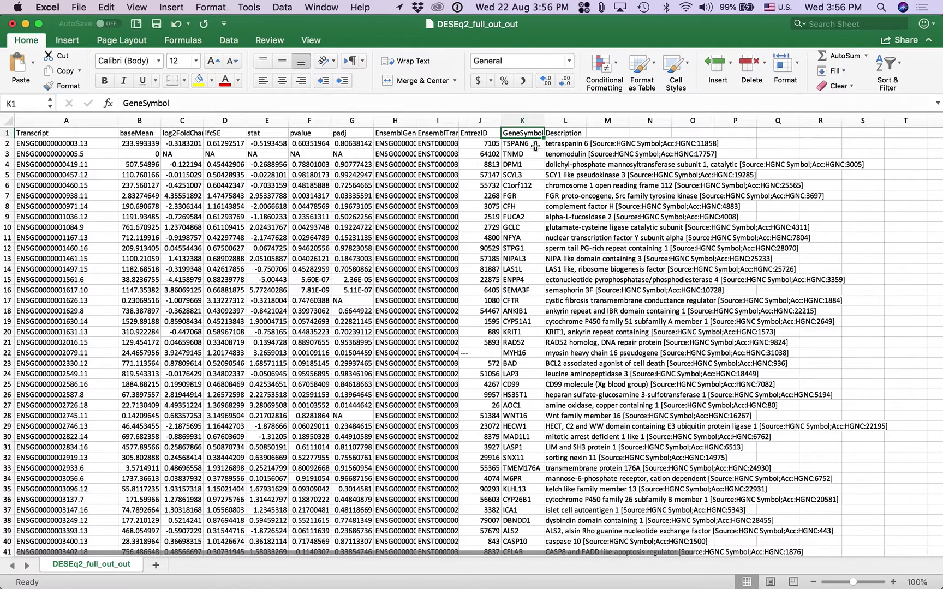
click(523, 121)
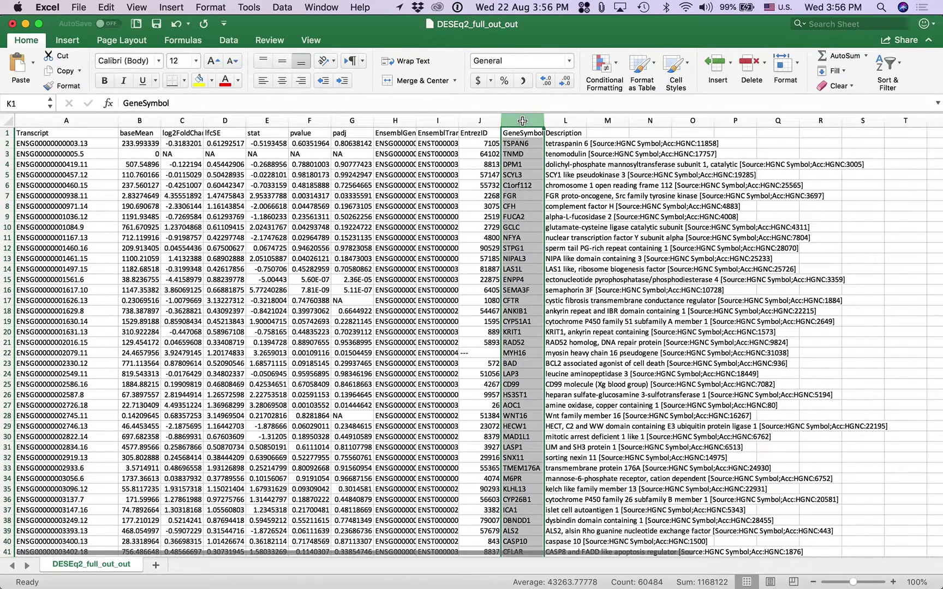
key(super+x)
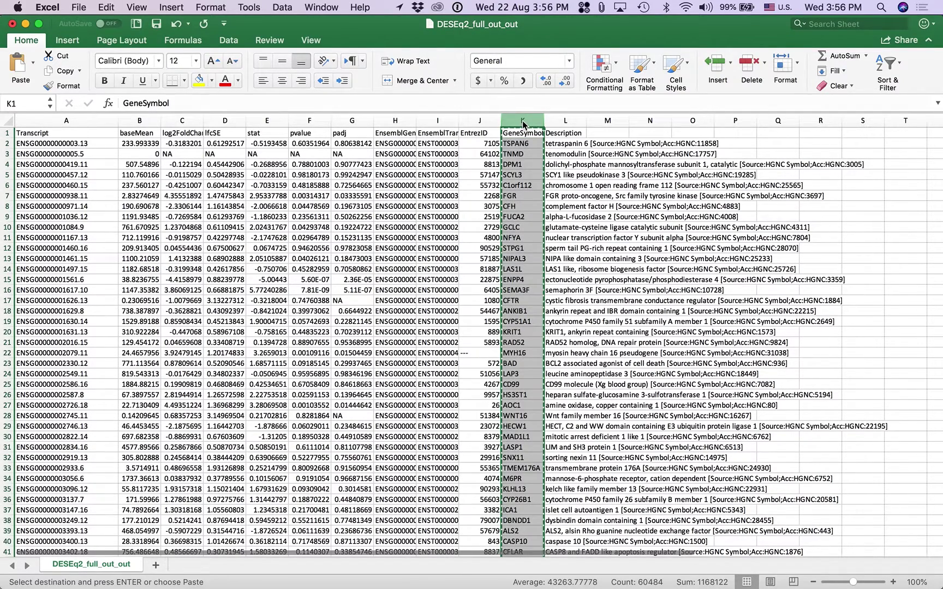
right_click(123, 125)
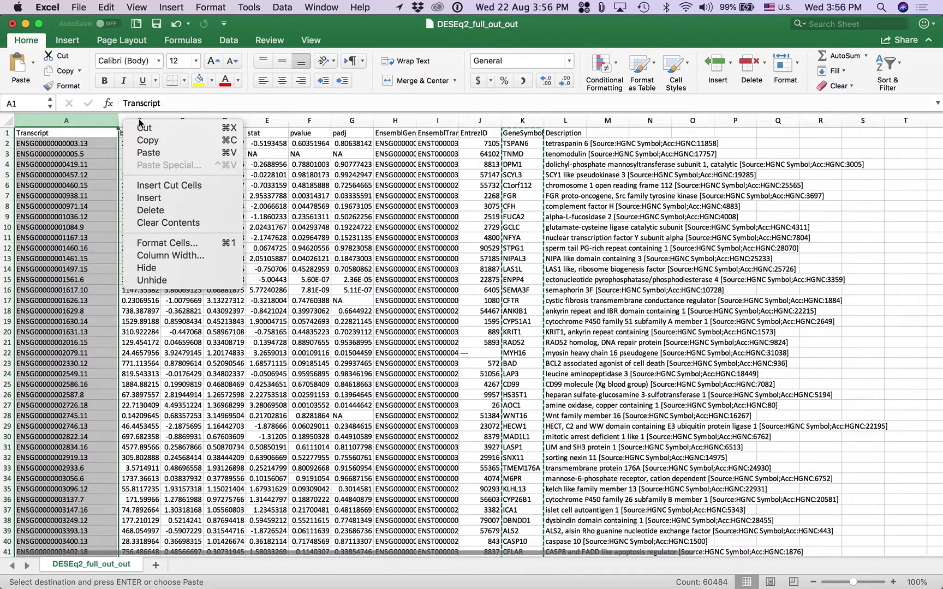
click(141, 121)
click(140, 121)
right_click(140, 121)
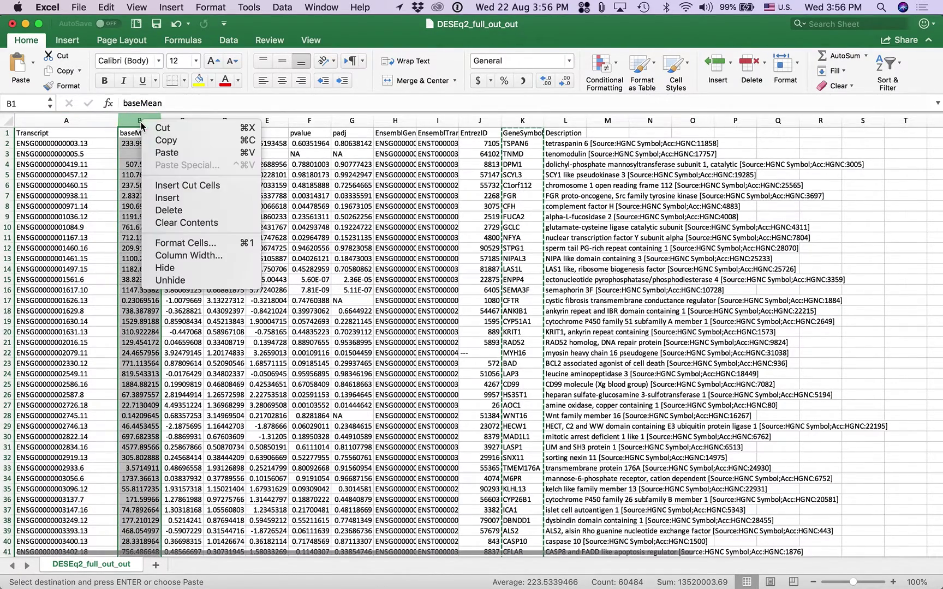
click(184, 186)
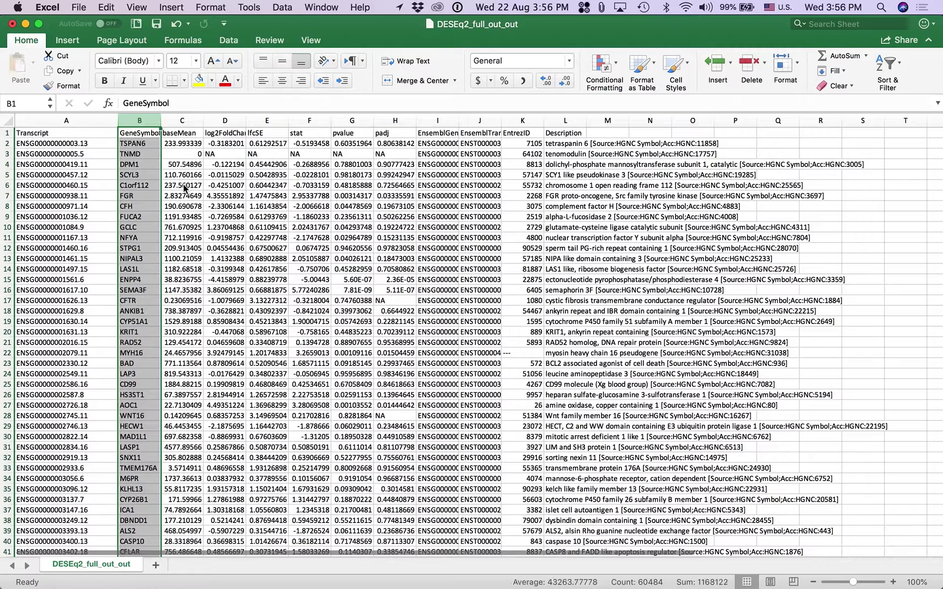
Step: Delete the EnsemblGene, EnsemblTranscript, EntrezID and Description columns I–L
click(434, 120)
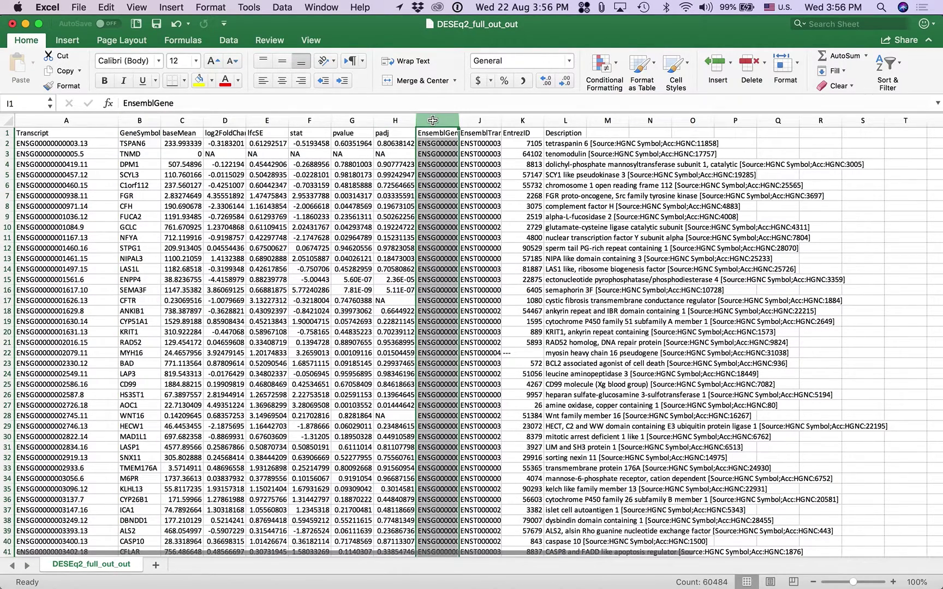
shift+click(563, 121)
right_click(563, 121)
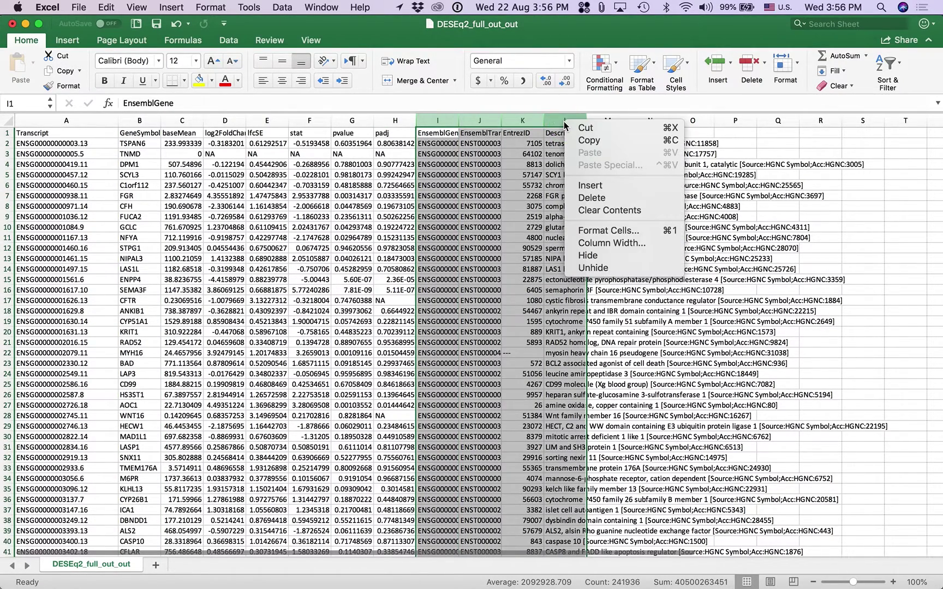
click(581, 194)
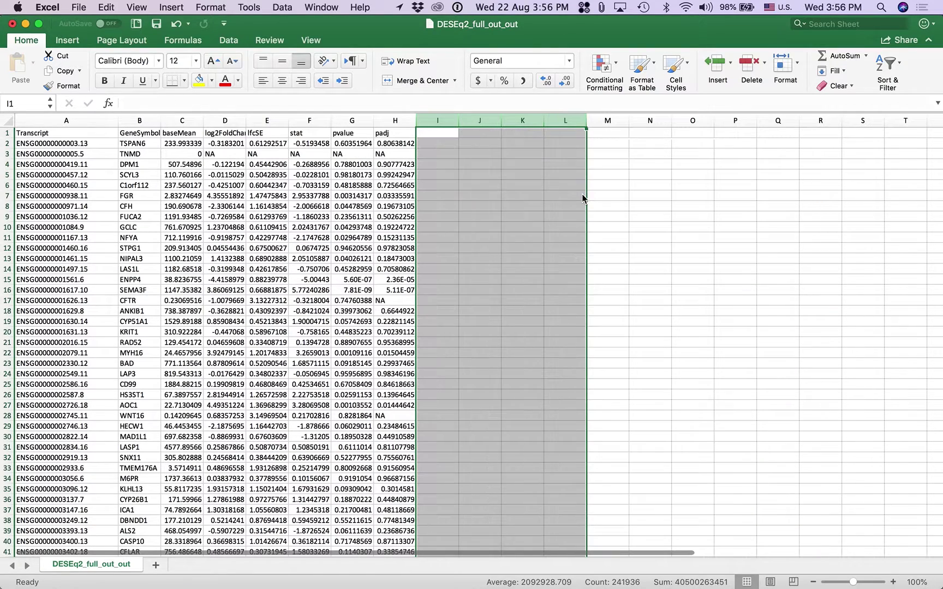
click(632, 208)
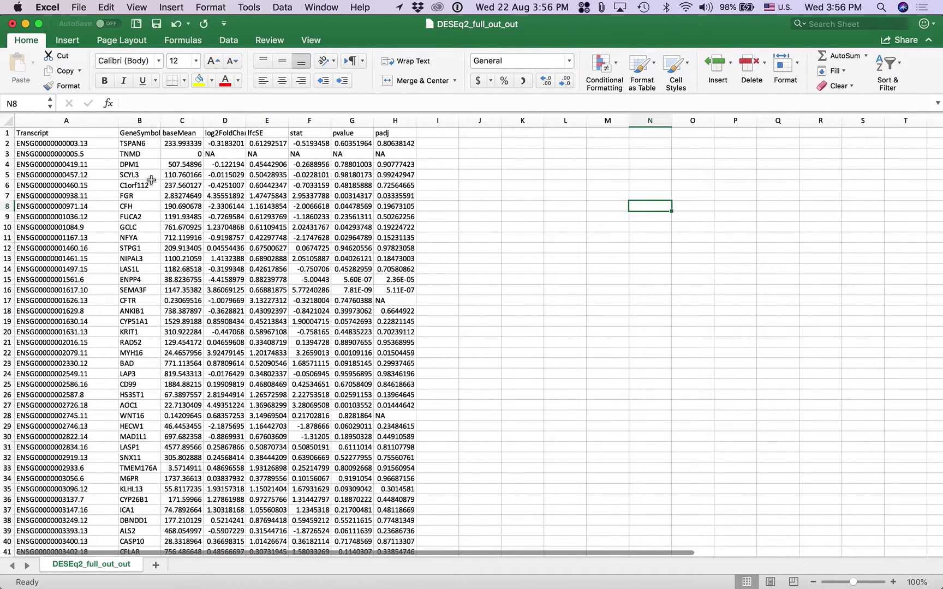
key(super+Tab)
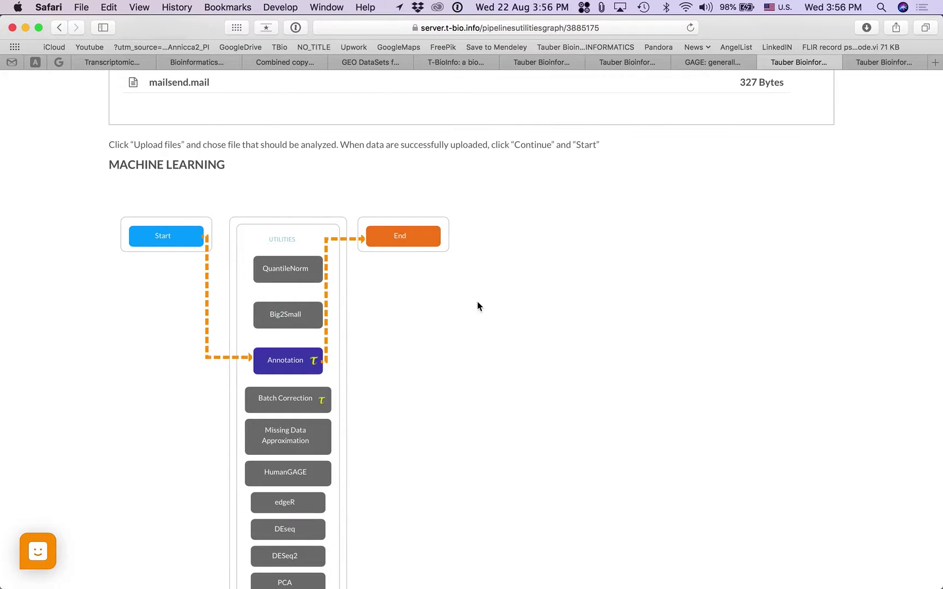
Step: Review the HumanGAGE pipeline's results, then start a new utilities analysis pipeline
click(872, 62)
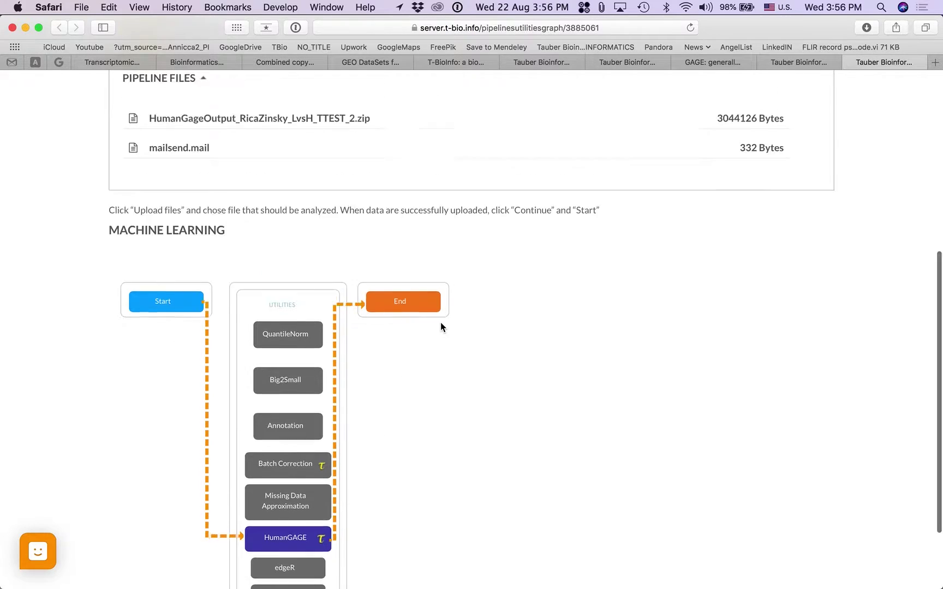
scroll(441, 325, up, 2)
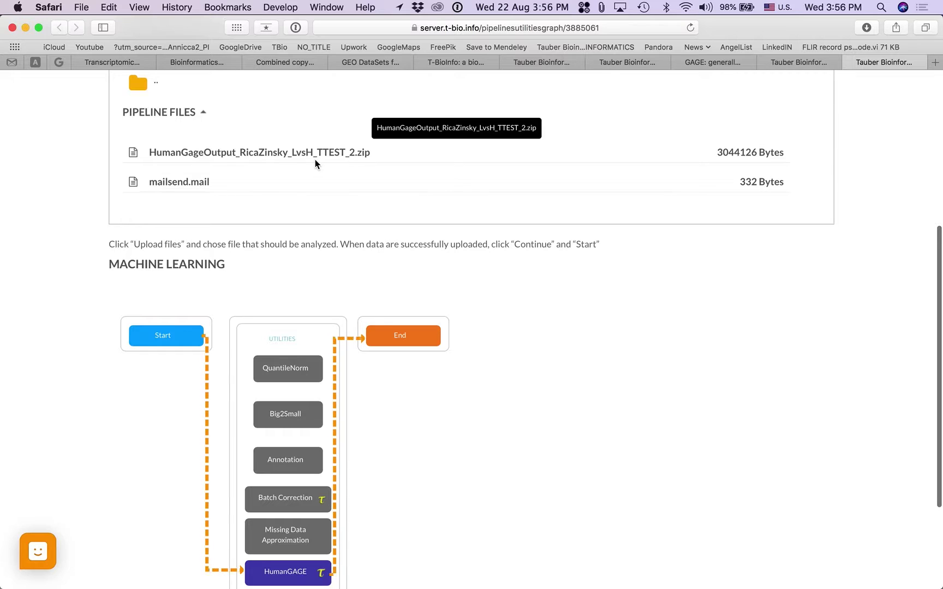
scroll(513, 284, up, 10)
click(684, 143)
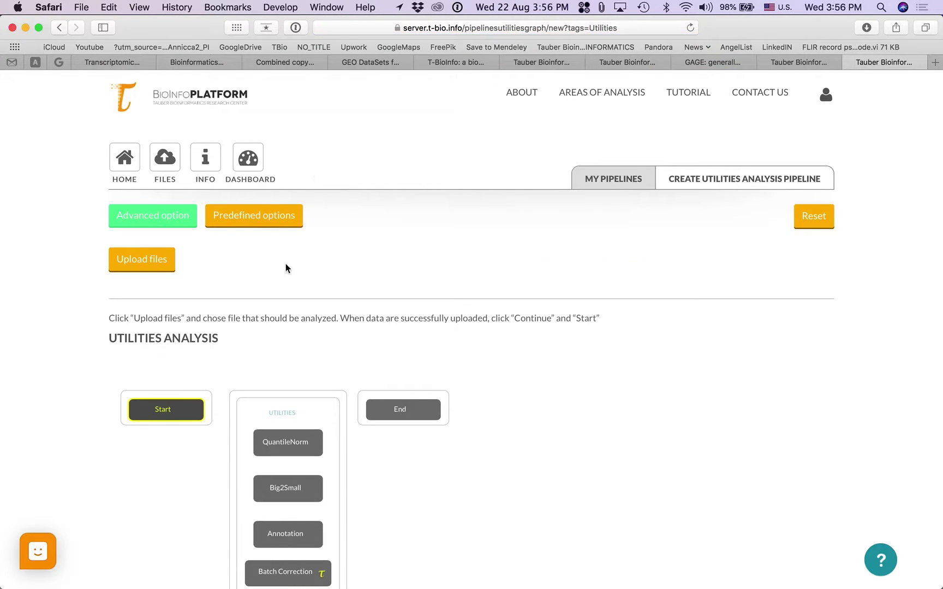
Step: Upload DESEq2_full_out_annotated.txt to the utilities pipeline and begin at its Start step
click(158, 267)
scroll(212, 402, down, 3)
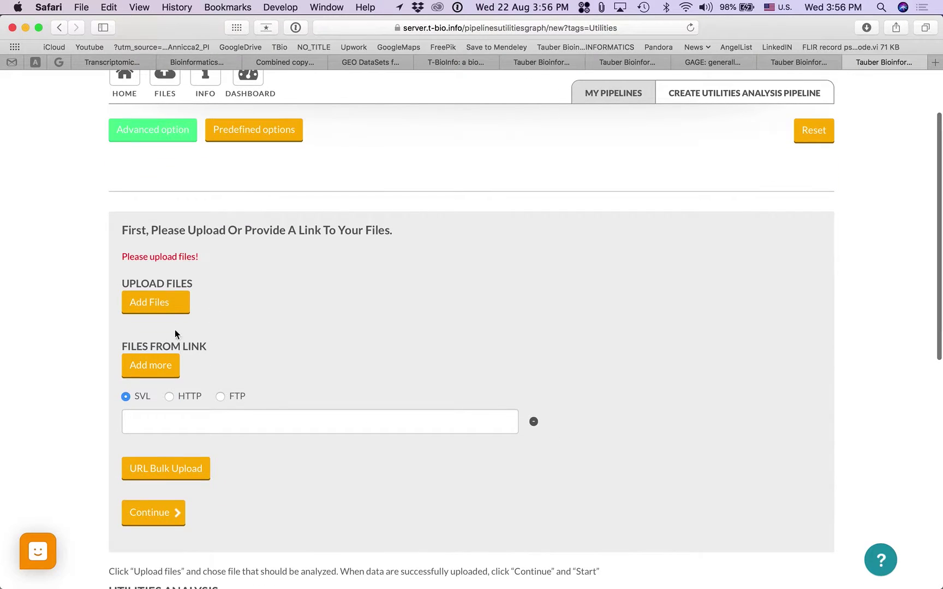
click(168, 305)
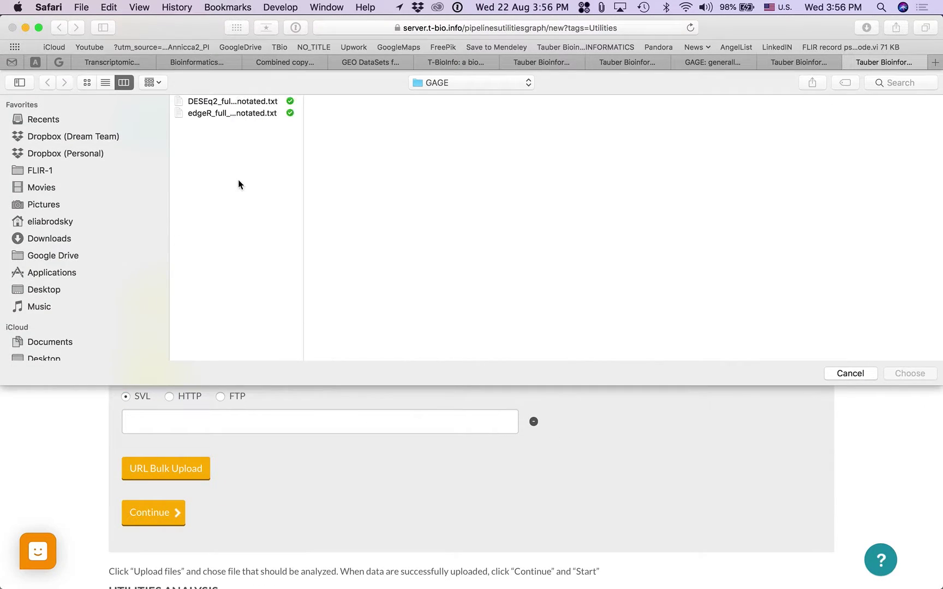
drag(304, 133, 452, 117)
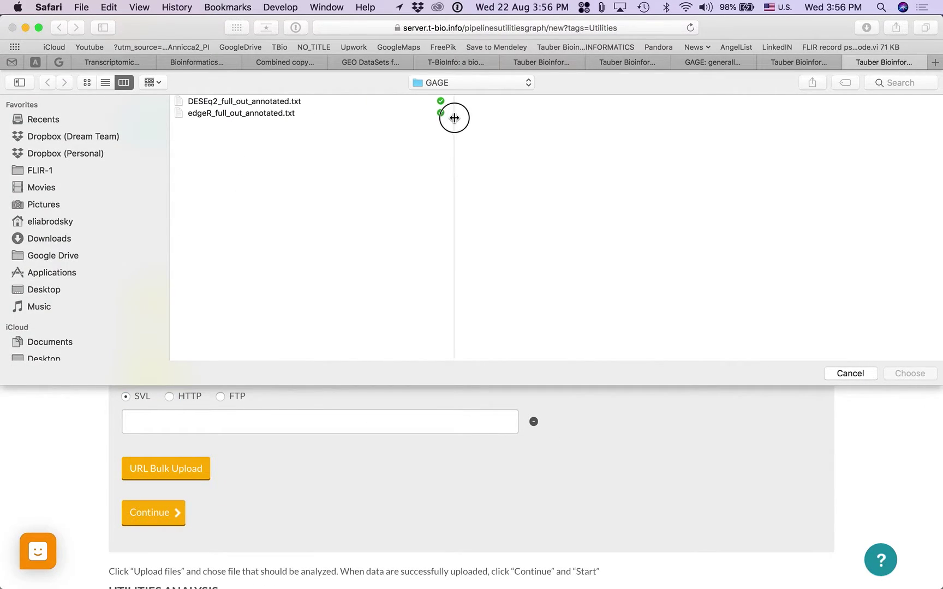
click(327, 101)
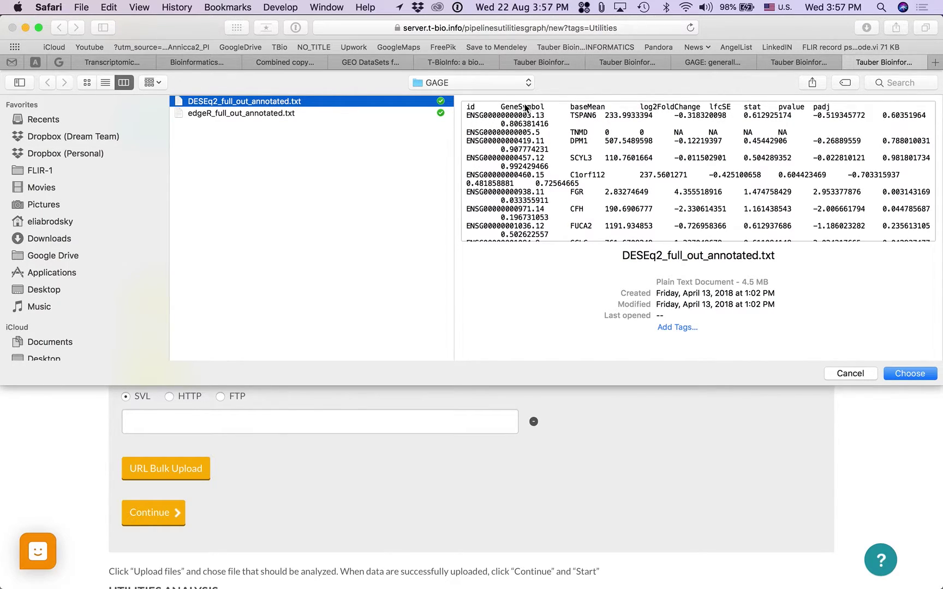
click(888, 374)
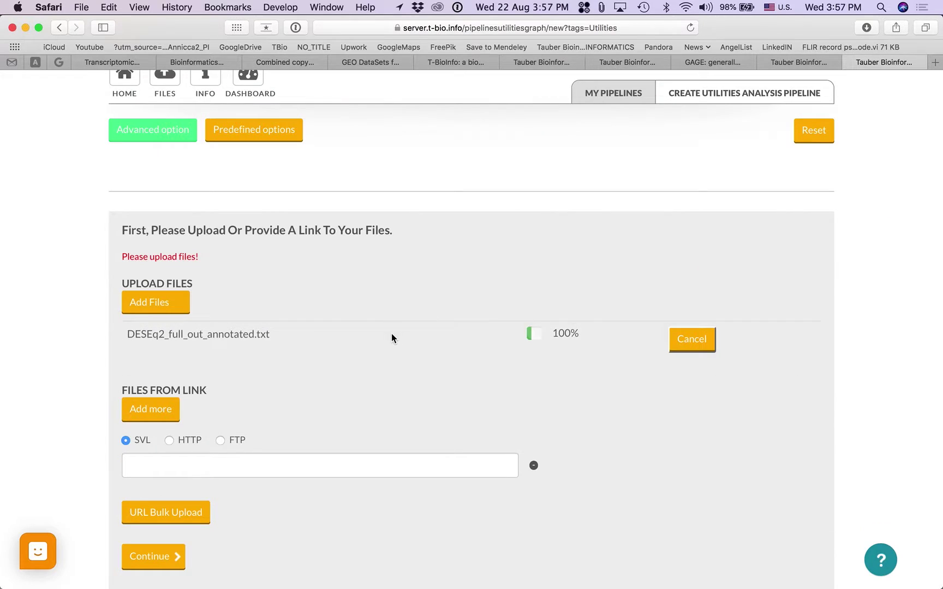
scroll(392, 338, down, 7)
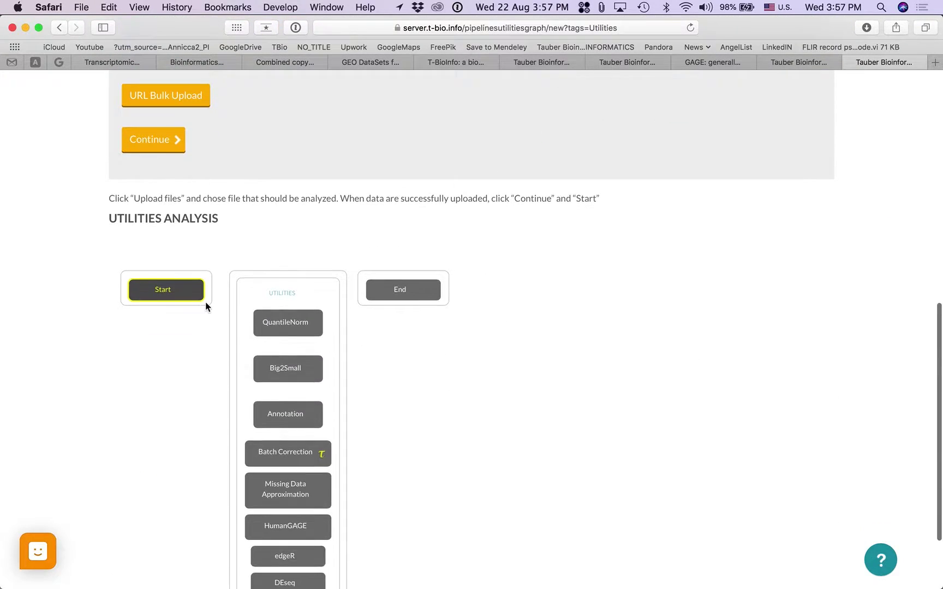
click(167, 140)
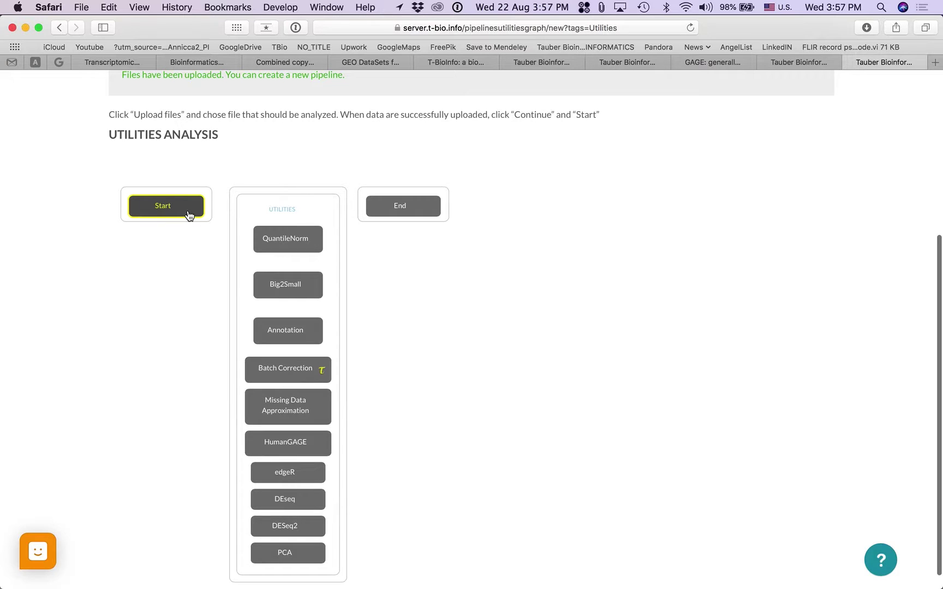
click(188, 215)
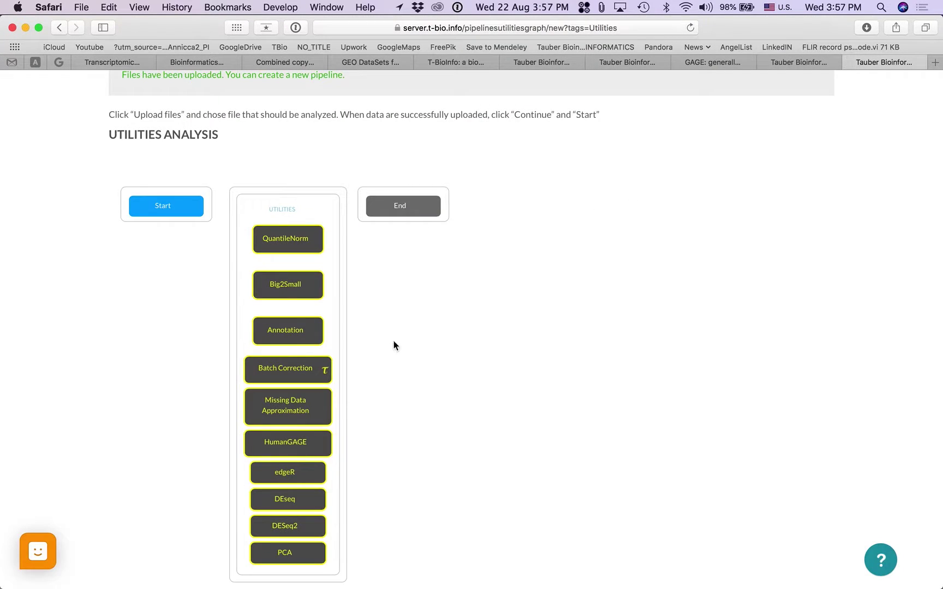
Step: Add HumanGAGE and set its Column With Gene IDs to 2
click(312, 443)
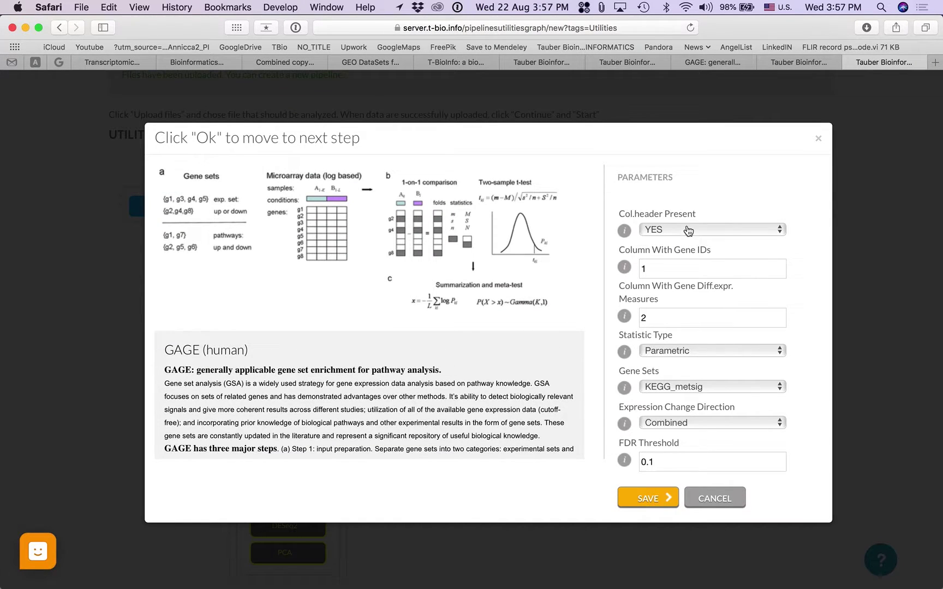
key(super+Tab)
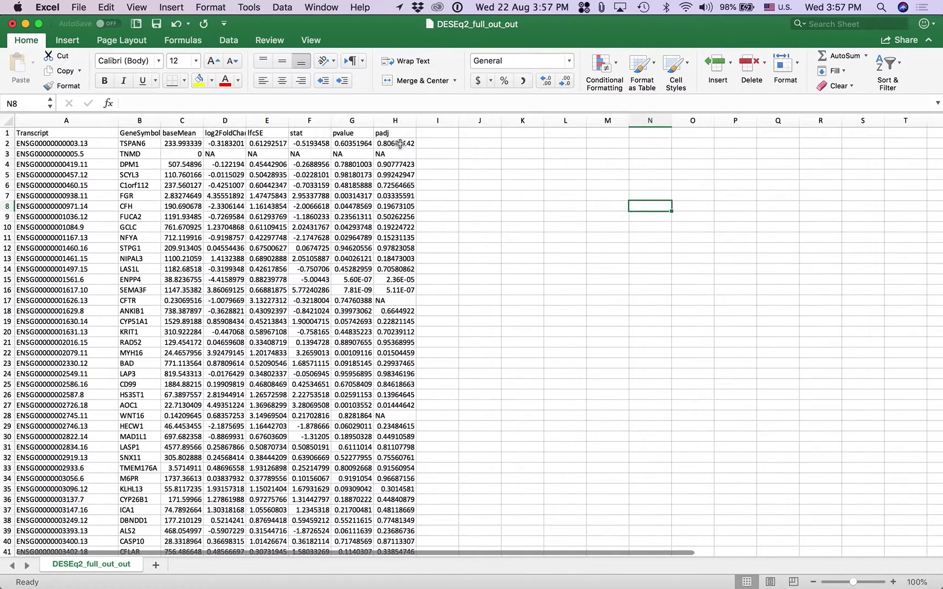
key(super+Tab)
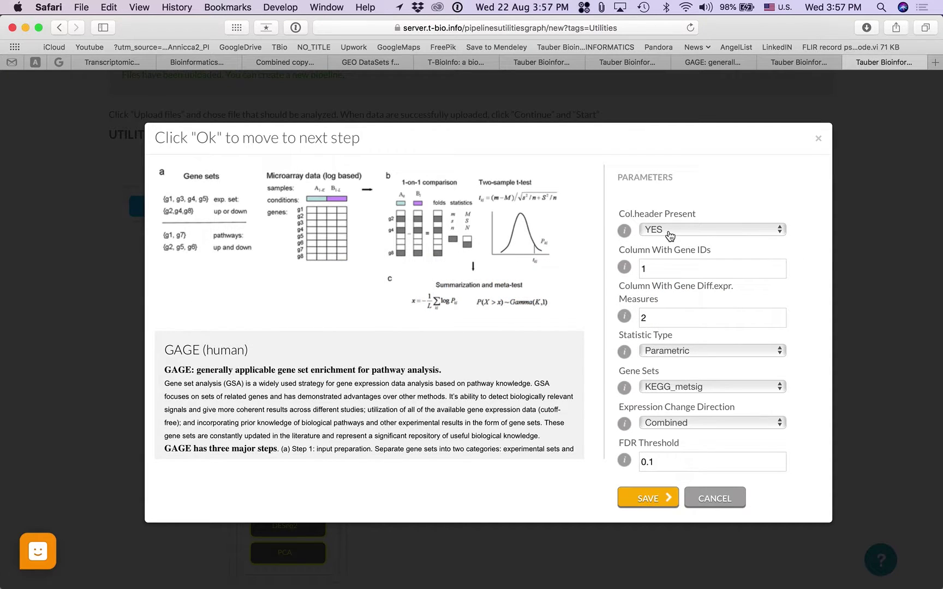
click(655, 271)
key(super+Tab)
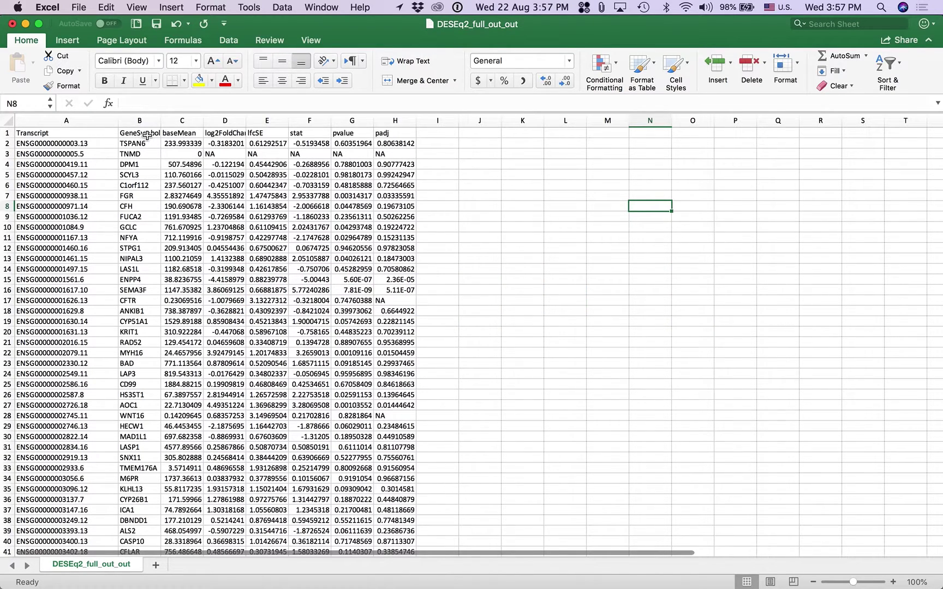
key(super+Tab)
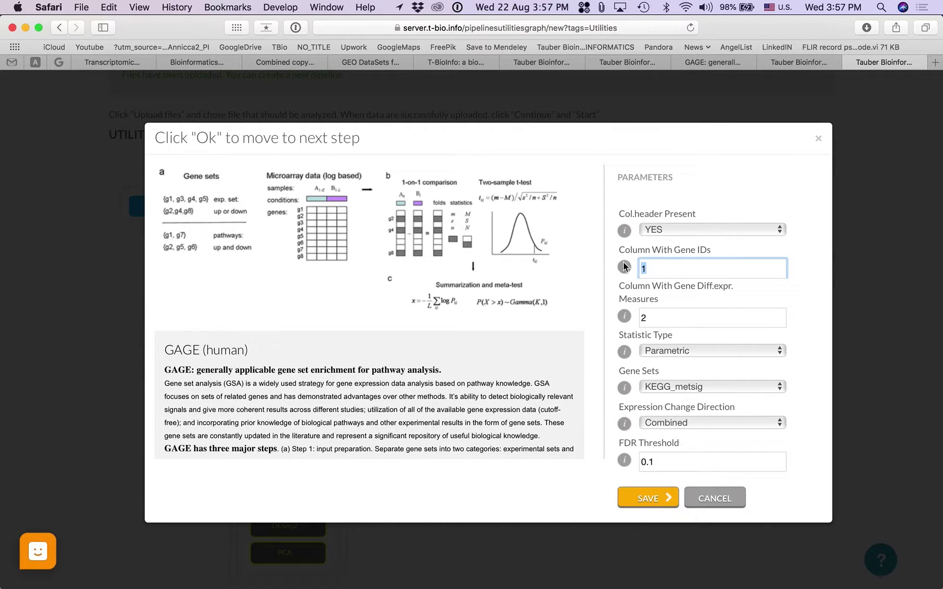
key(BackSpace)
text(2)
click(703, 303)
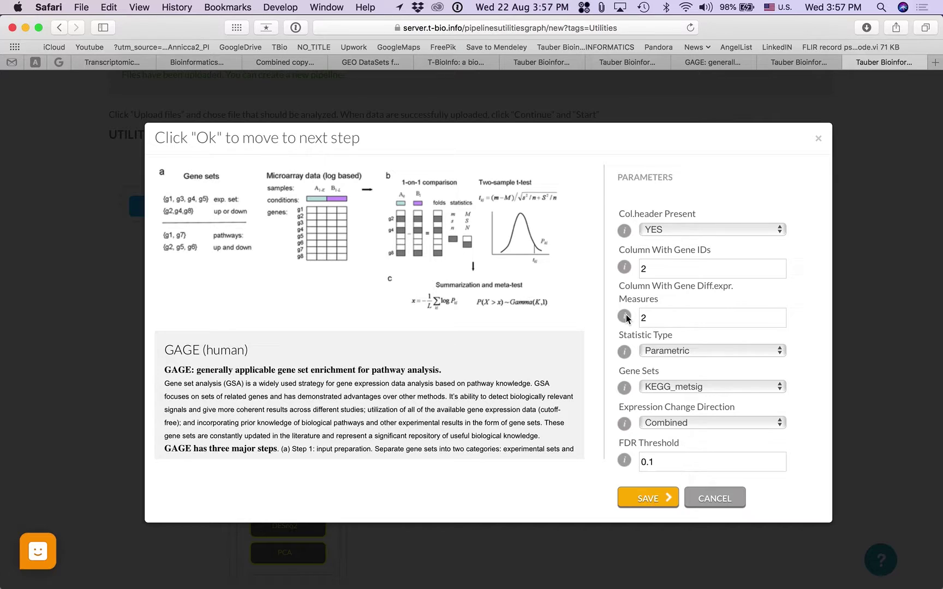
Step: Set Diff.expr. Measures to column 4, where log2FoldChange sits
mouse_move(626, 318)
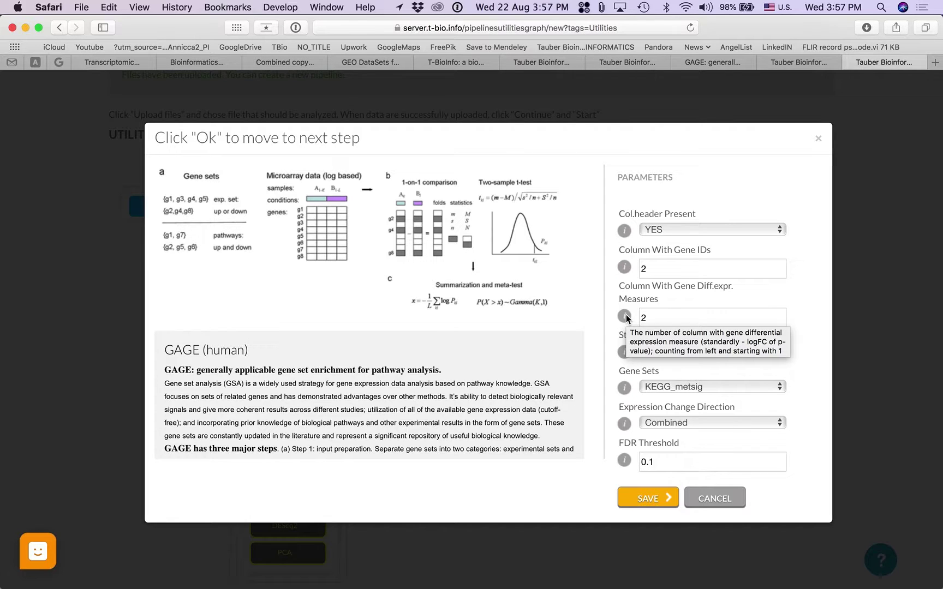
key(super+Tab)
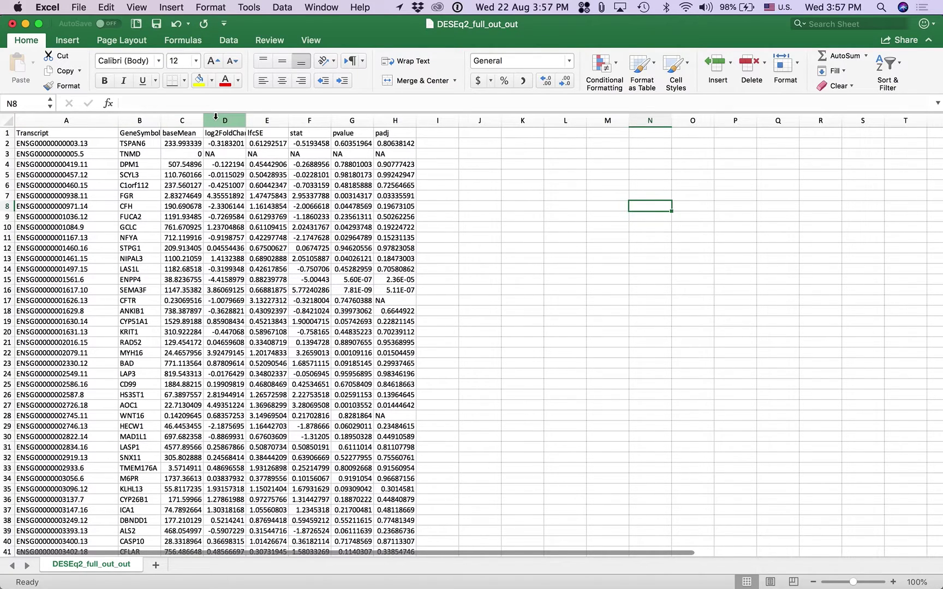
key(super+Tab)
drag(648, 311, 633, 312)
text(4)
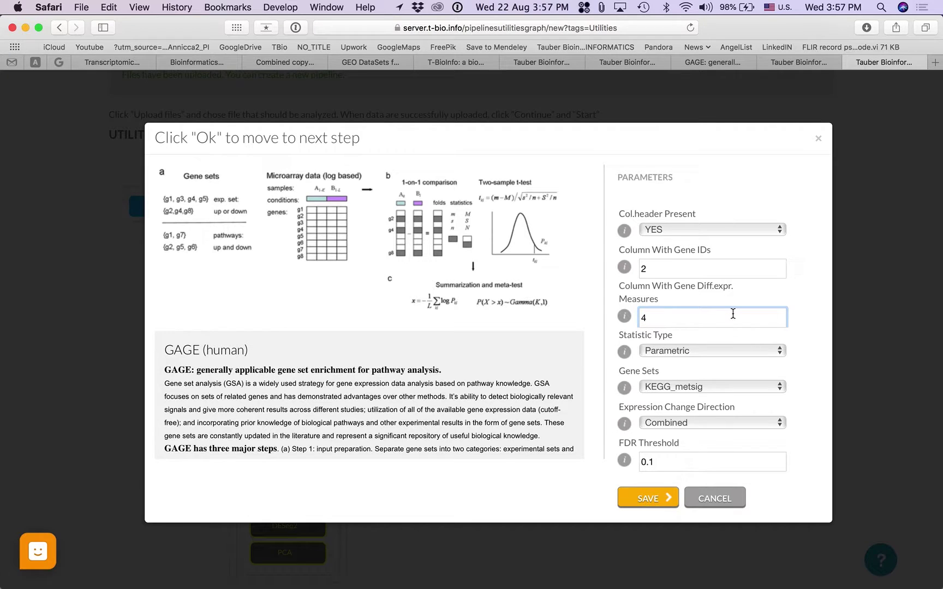
click(715, 387)
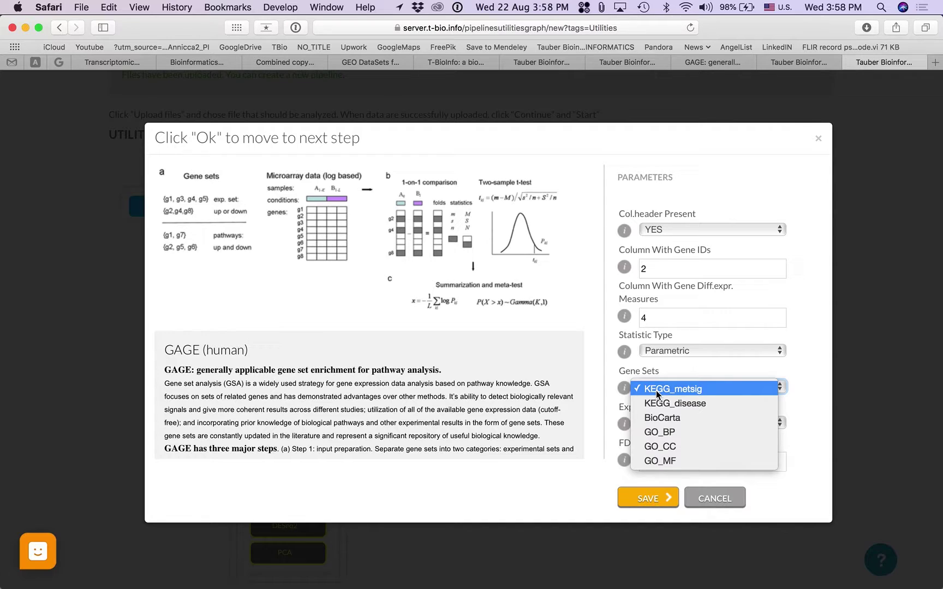
Step: Keep KEGG_metsig gene sets, change the FDR threshold from 0.1 to 0.5, and save HumanGAGE
click(784, 372)
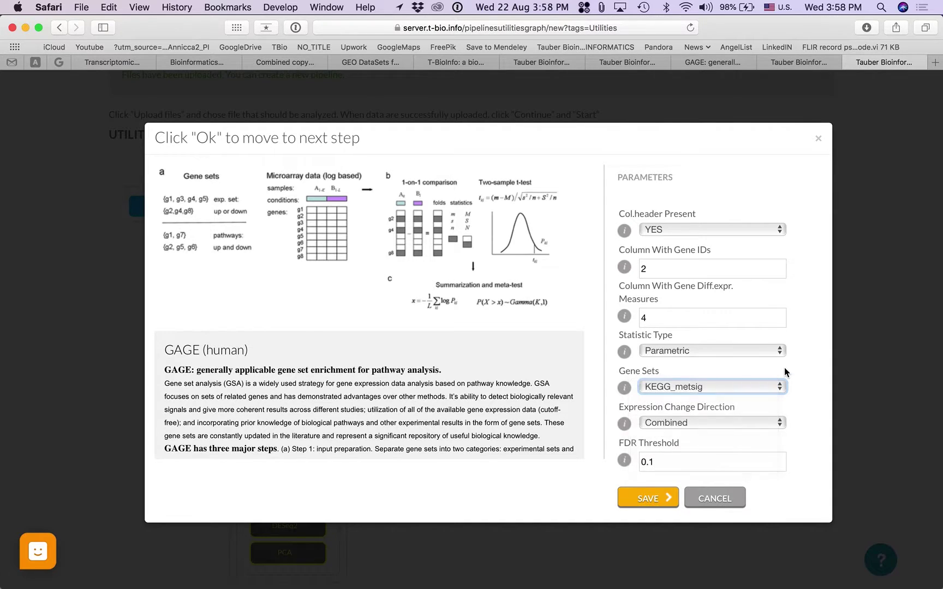
drag(658, 461, 627, 460)
mouse_move(625, 463)
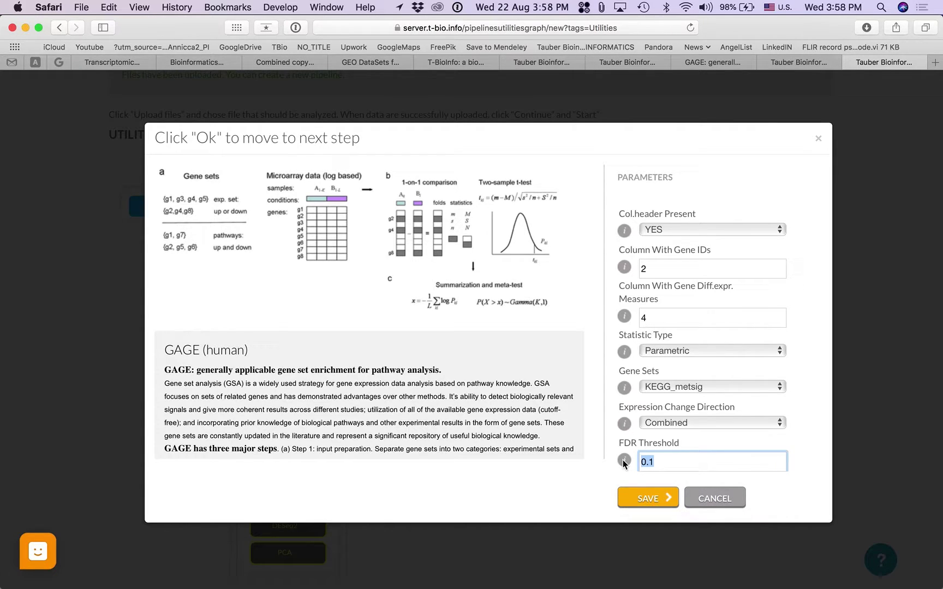
click(665, 465)
drag(661, 462, 649, 462)
click(644, 498)
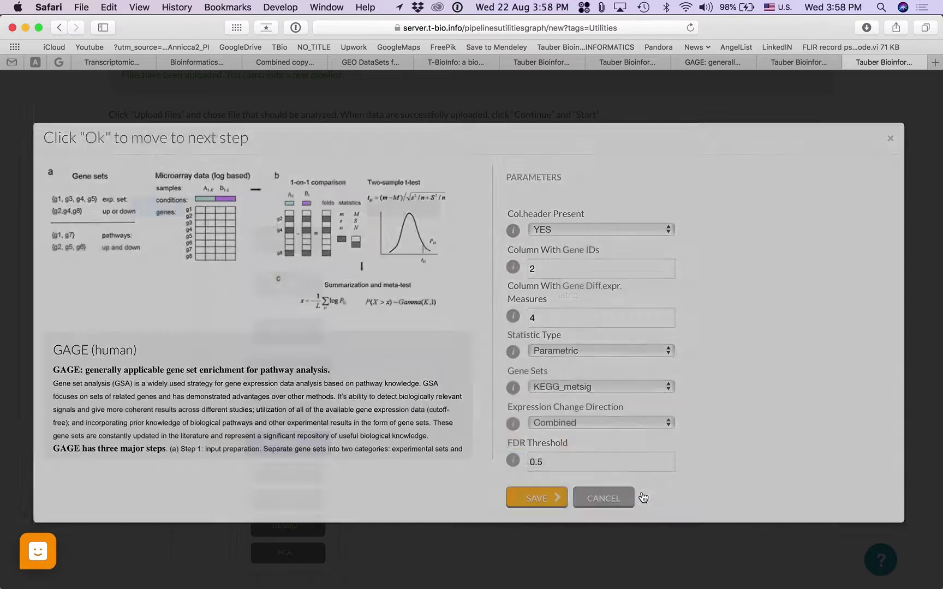
click(427, 213)
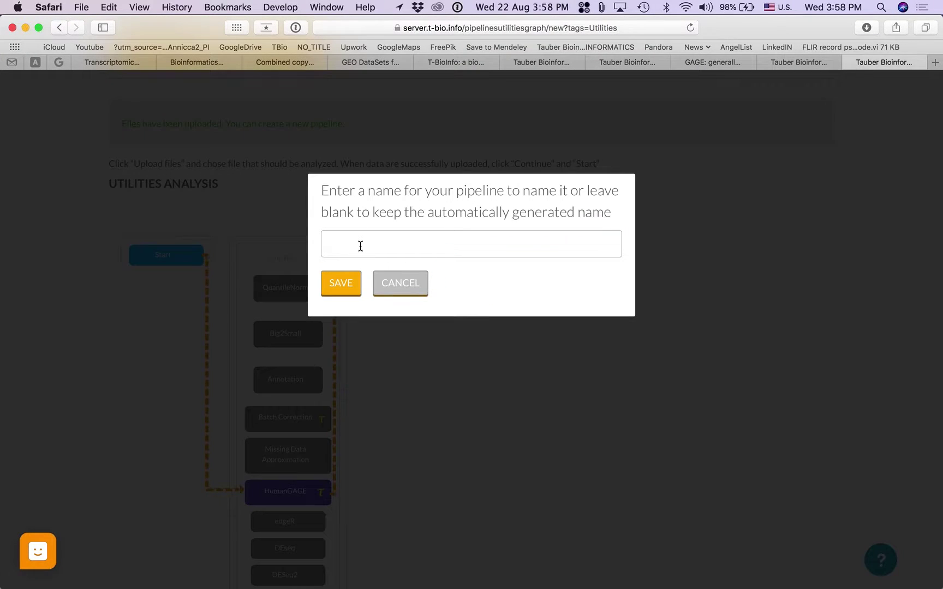
Step: Give the Start–HumanGAGE–End pipeline a new GAGE name, save it, and run it
click(360, 246)
text(El)
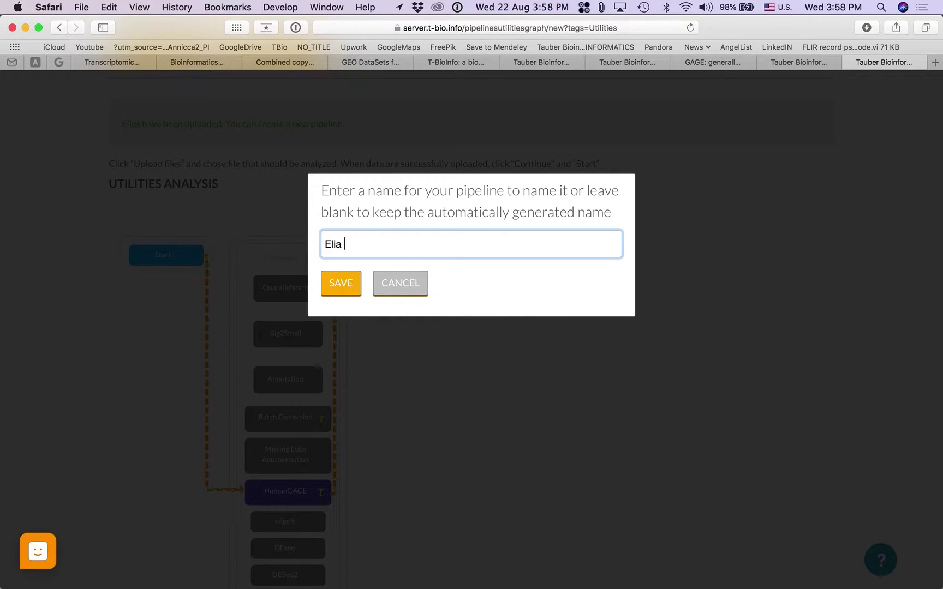
text(ia)
key(Up)
text(GAGE)
click(349, 287)
click(322, 301)
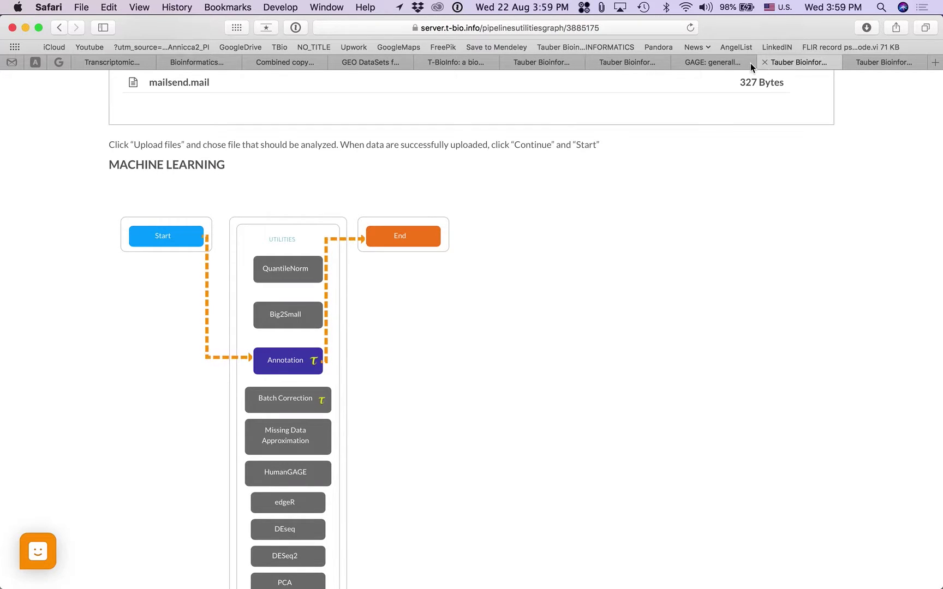
Step: Open the humanGAGE DESEQ2 pipeline's details from My Pipelines
click(741, 60)
click(796, 62)
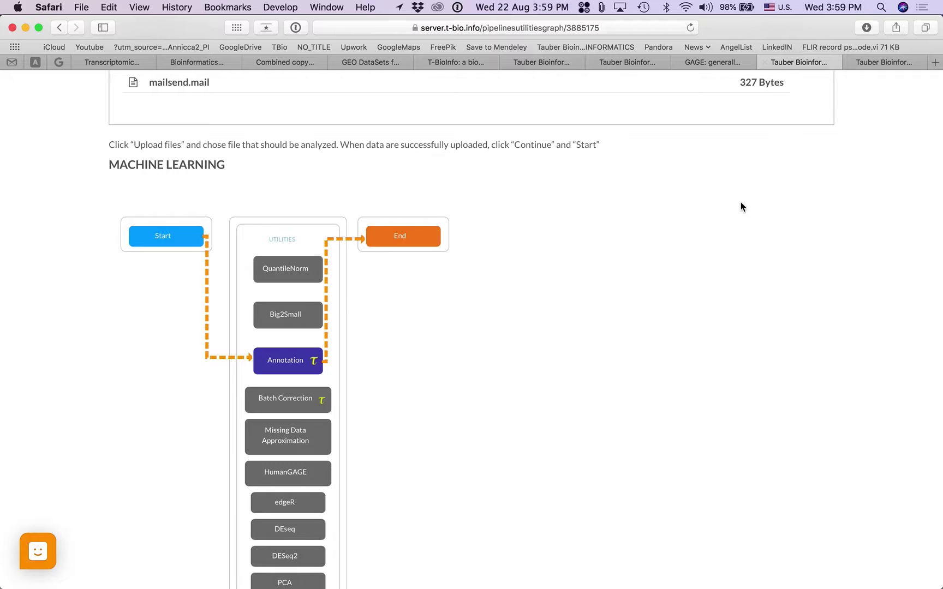
scroll(740, 201, up, 8)
click(639, 148)
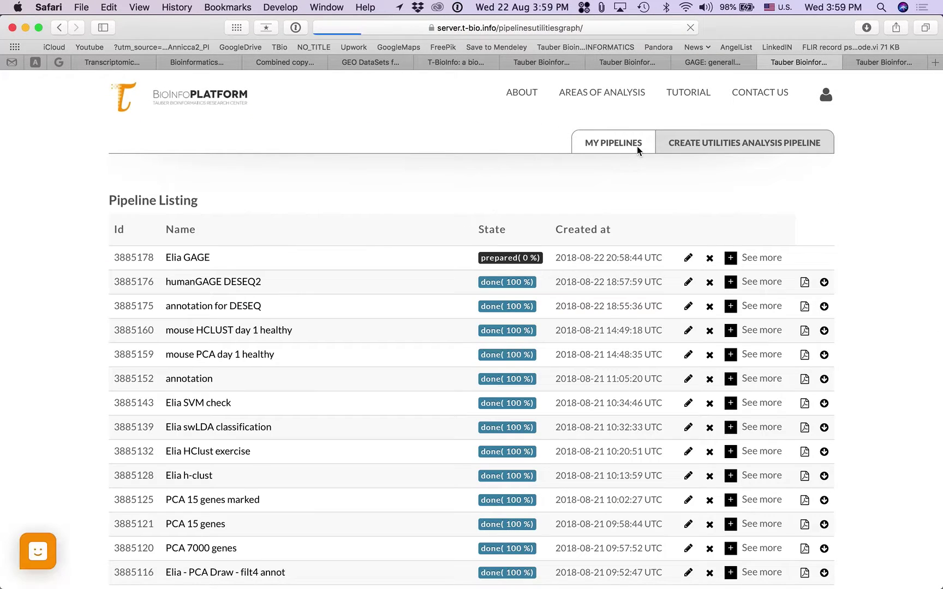
click(230, 284)
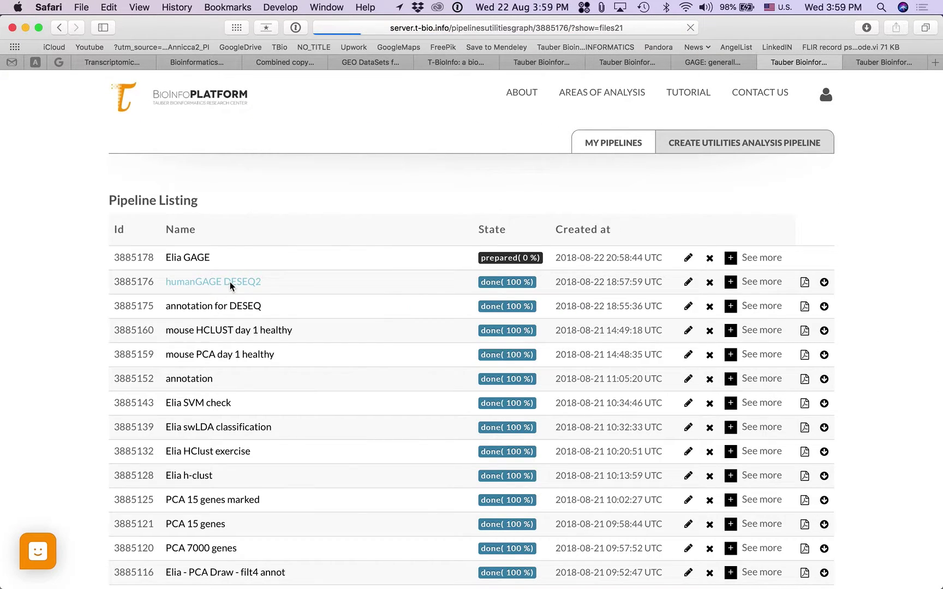
Step: Download HumanGageOutput_DESEq2_full_out_annotated.zip and show it in the Downloads folder
scroll(230, 284, down, 2)
click(237, 308)
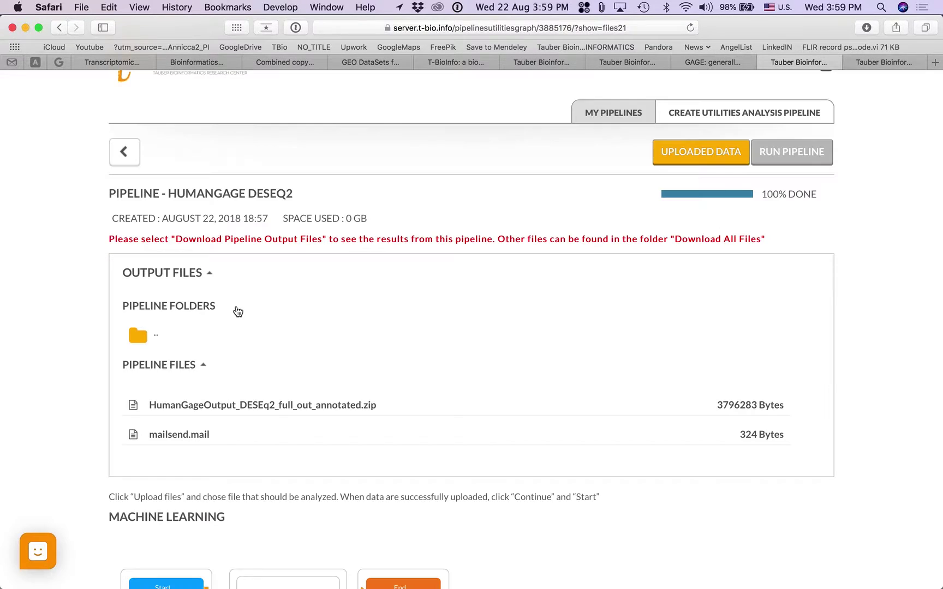
click(260, 408)
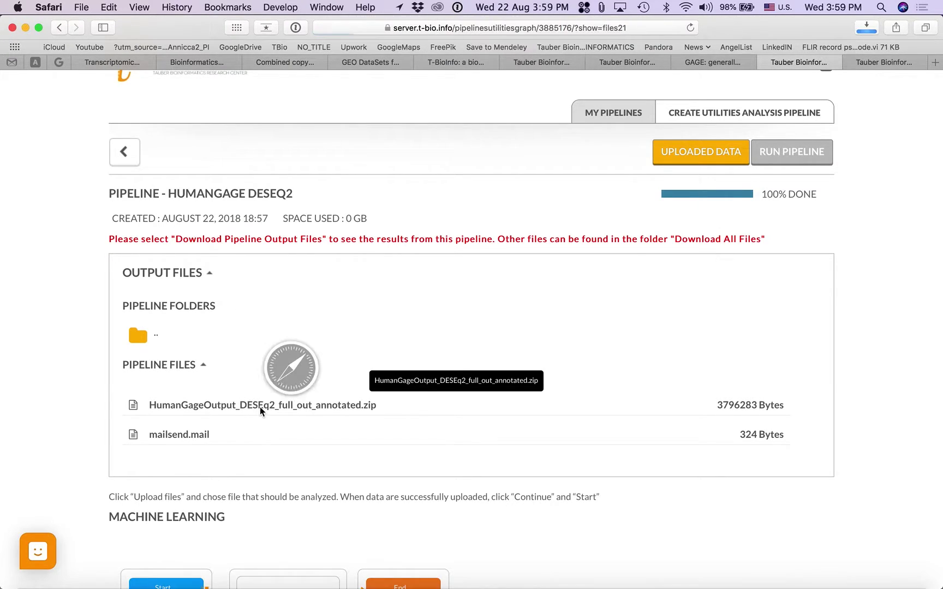
click(867, 28)
click(920, 83)
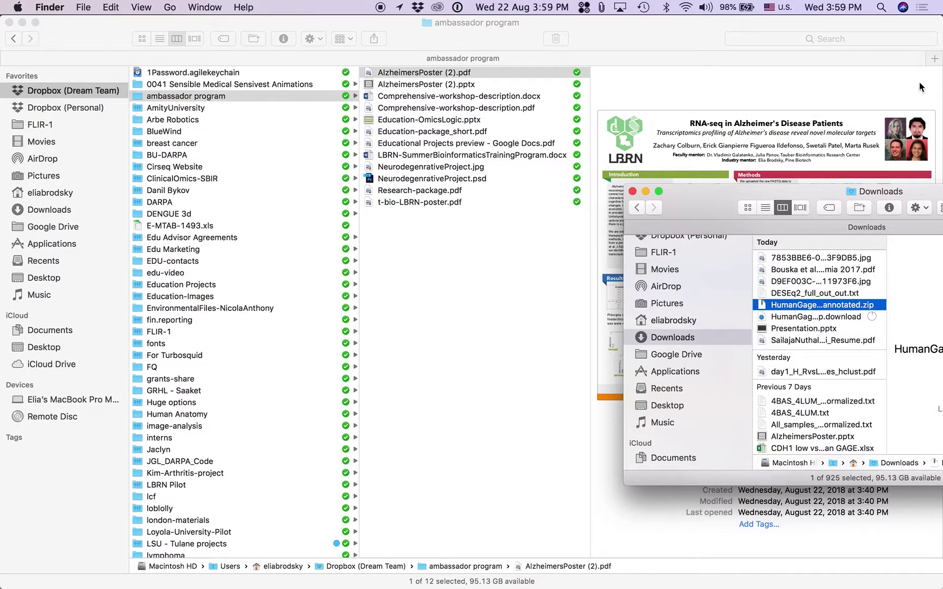
Step: Extract the output zip, open its folder, and Quick Look the hsa00010.ResSets.png glycolysis map
drag(691, 206, 380, 93)
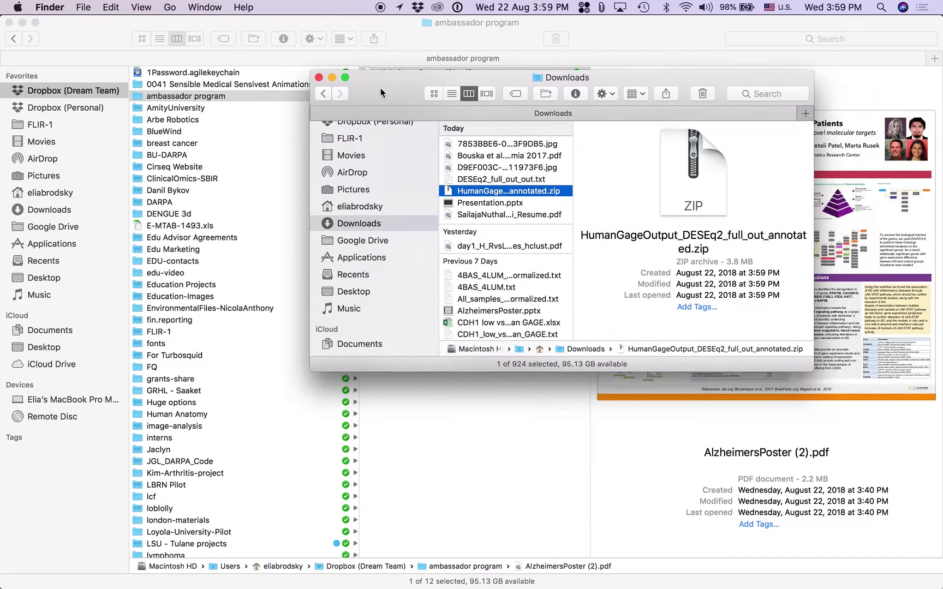
double_click(450, 190)
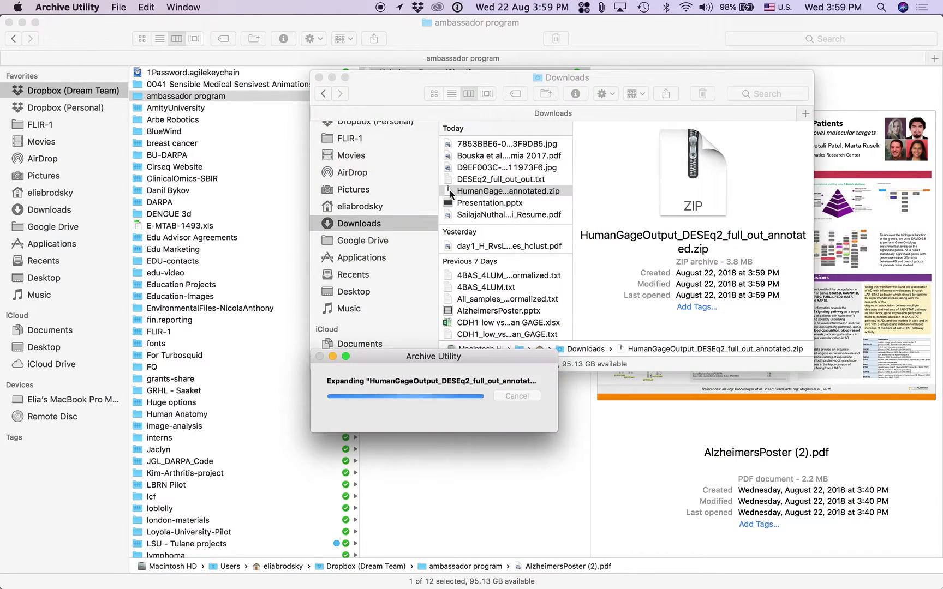
click(450, 191)
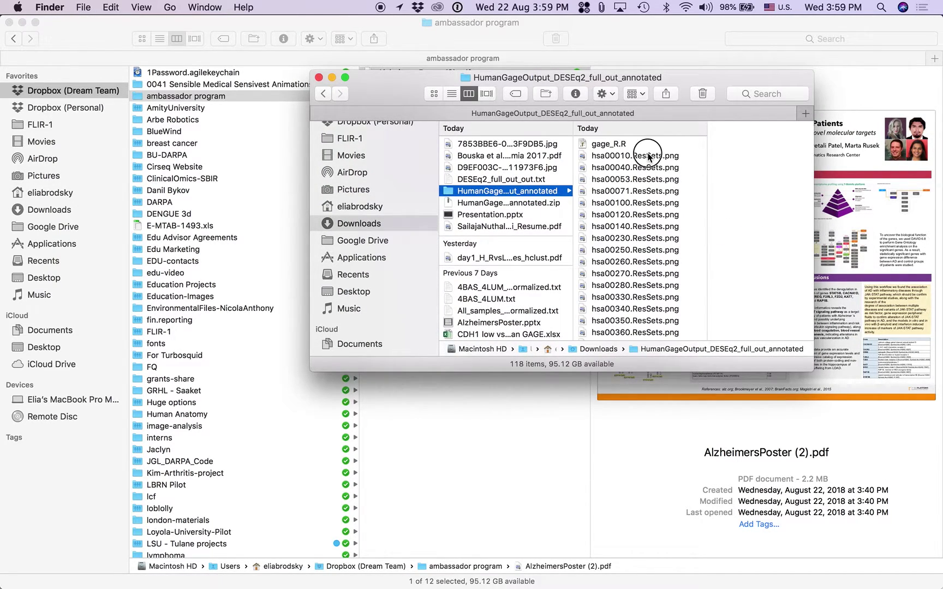
click(648, 156)
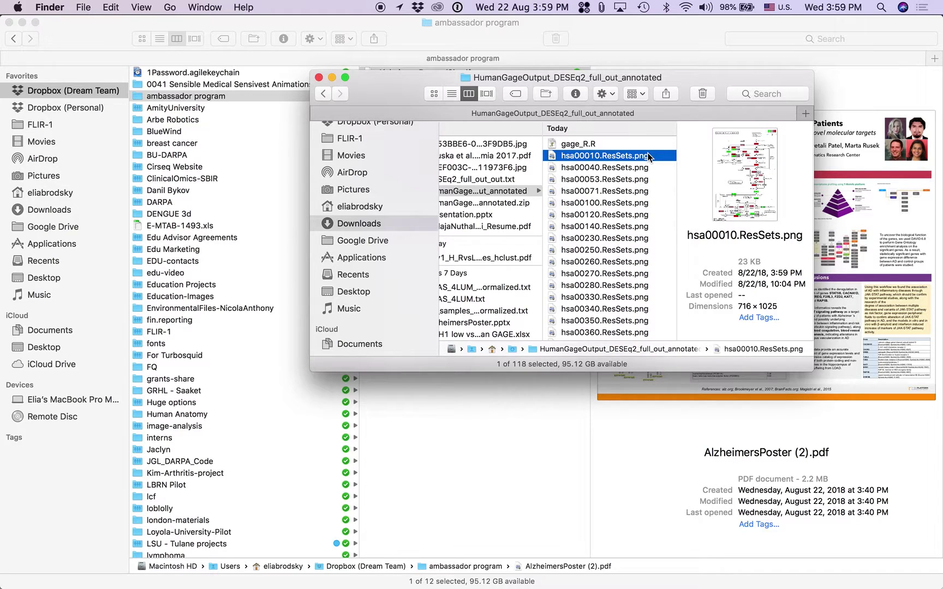
key(space)
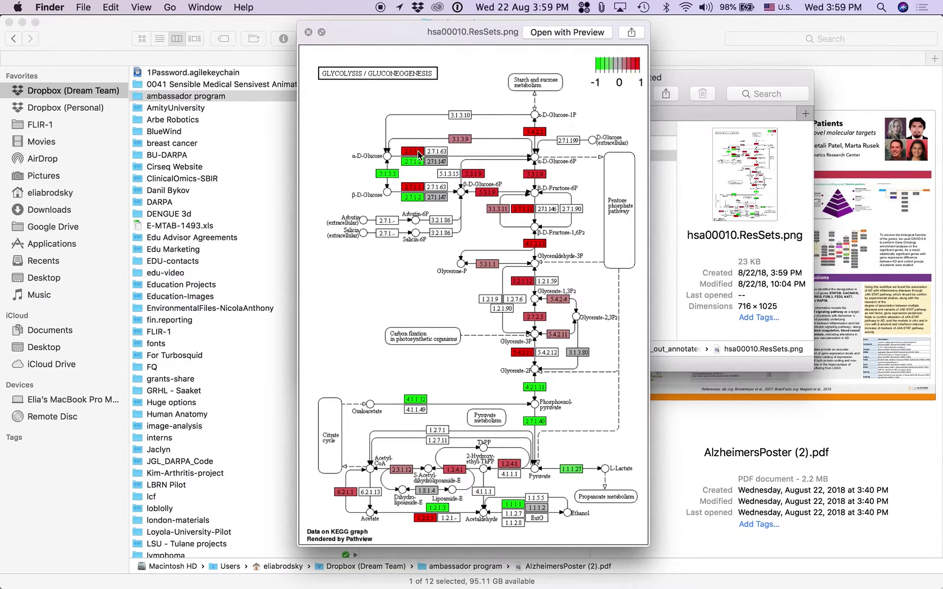
key(space)
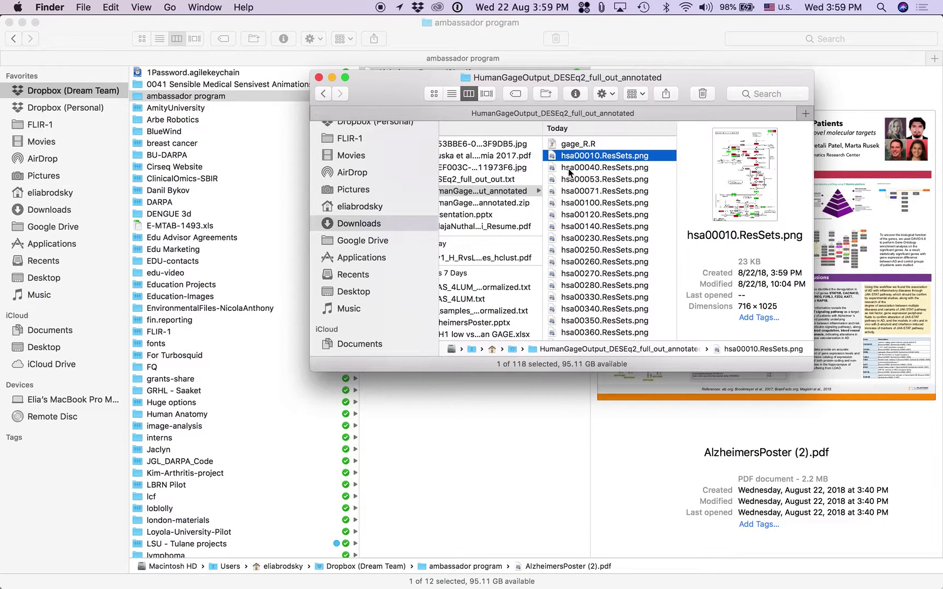
Step: Open the ResSets_statsGreater.txt results table in Excel from the extracted folder
click(580, 167)
click(580, 180)
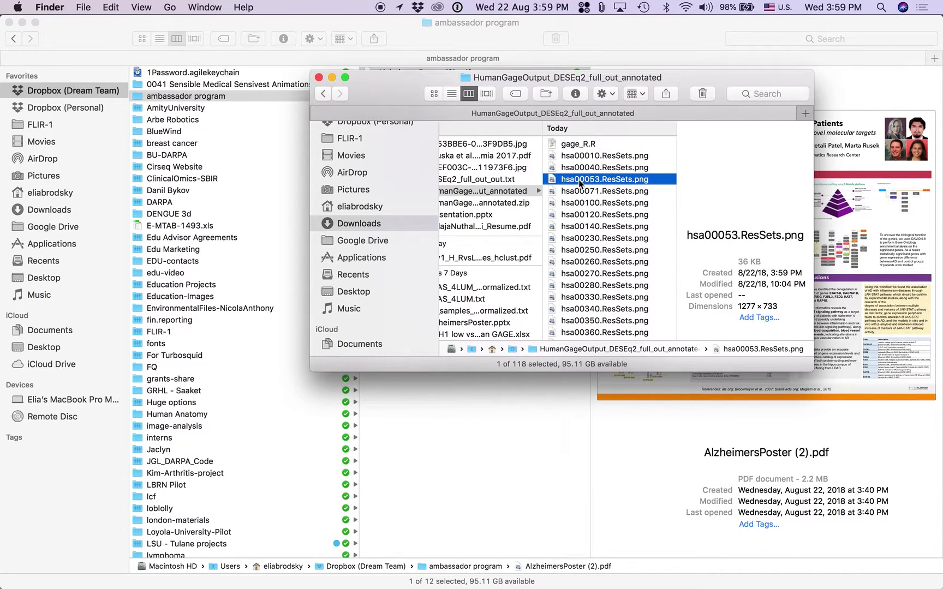
scroll(580, 184, down, 10)
scroll(579, 184, down, 5)
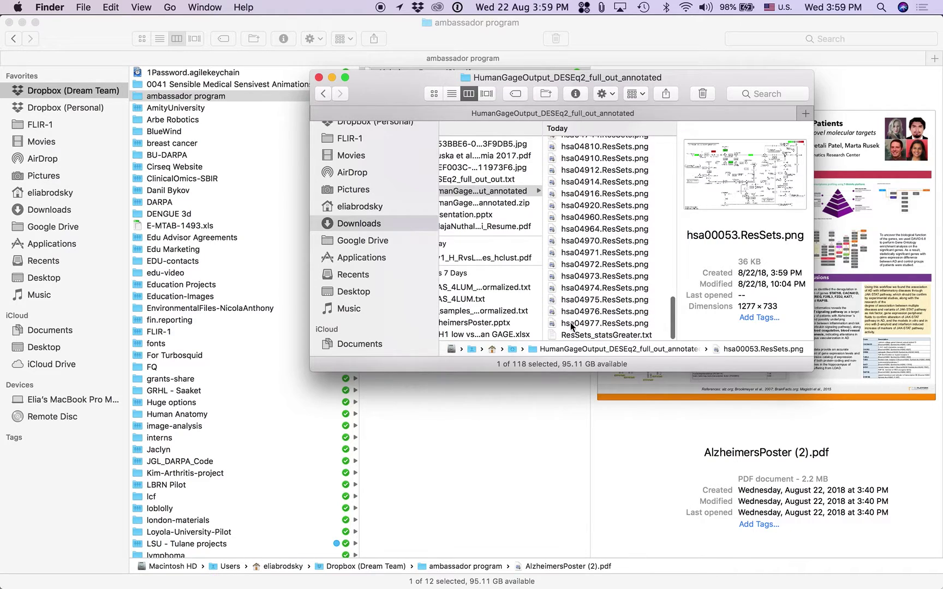
click(556, 335)
drag(555, 334, 769, 570)
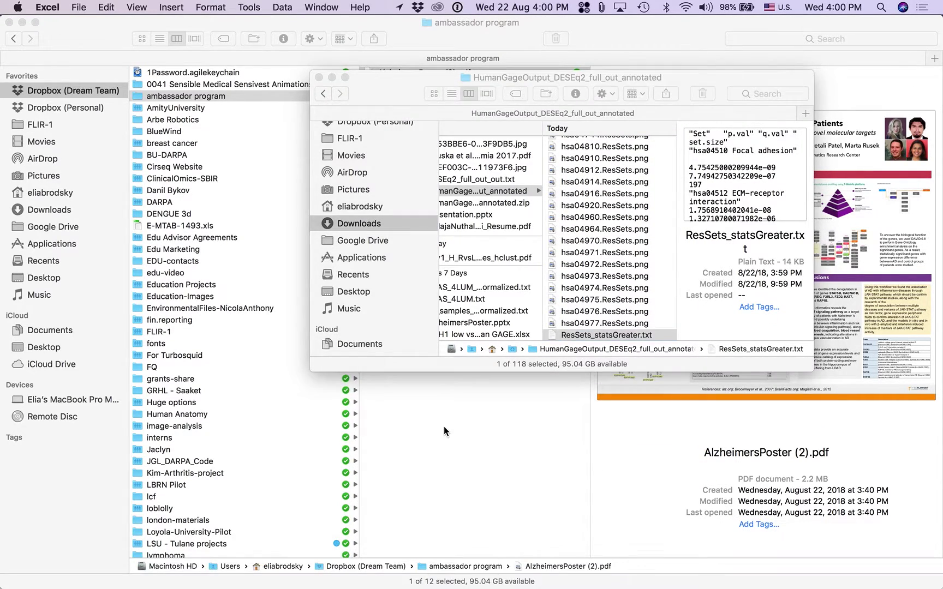
Step: Widen column A and read Focal adhesion, Protein digestion and absorption, CAMs, Axon guidance
key(super+Tab)
key(Escape)
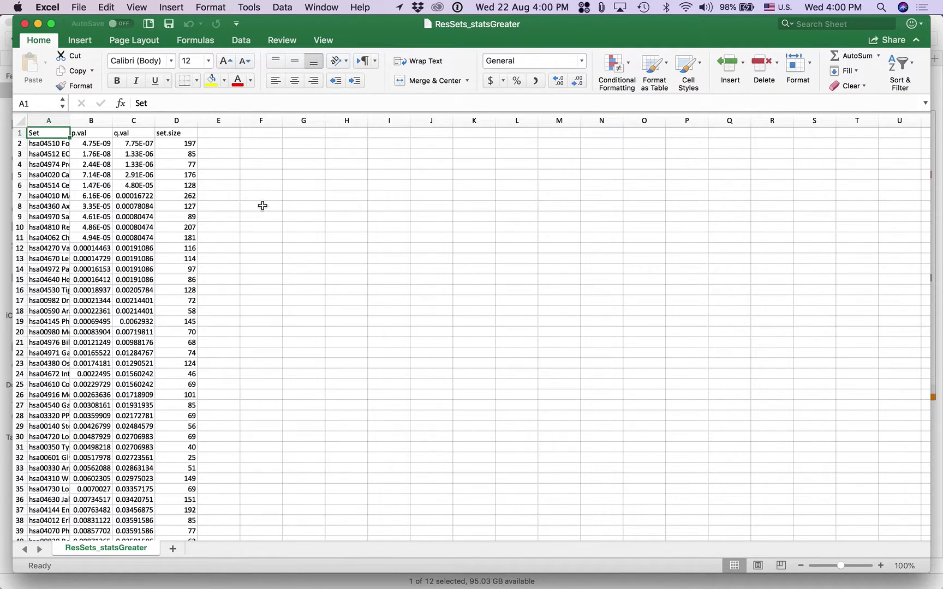
drag(71, 121, 192, 121)
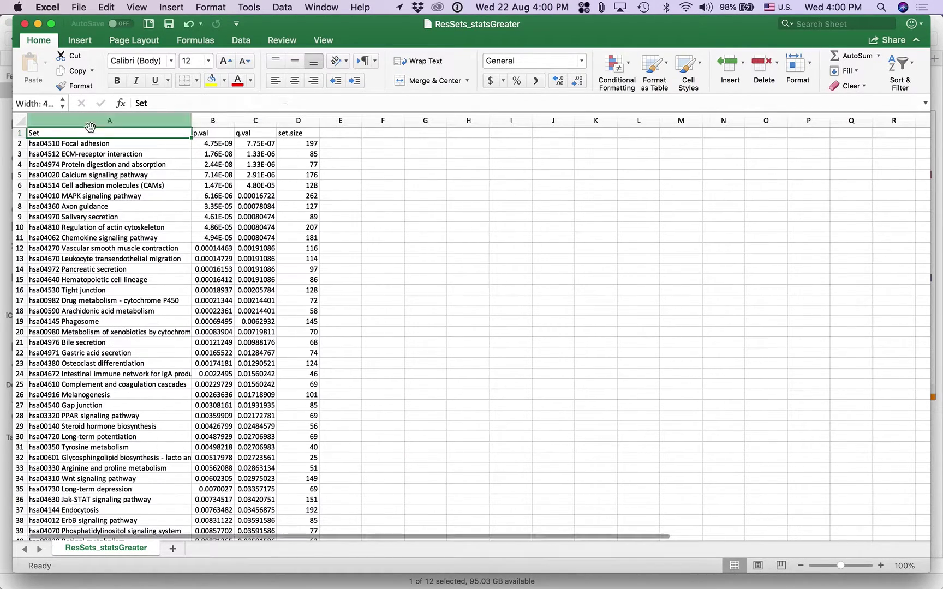
click(55, 143)
click(56, 162)
click(52, 185)
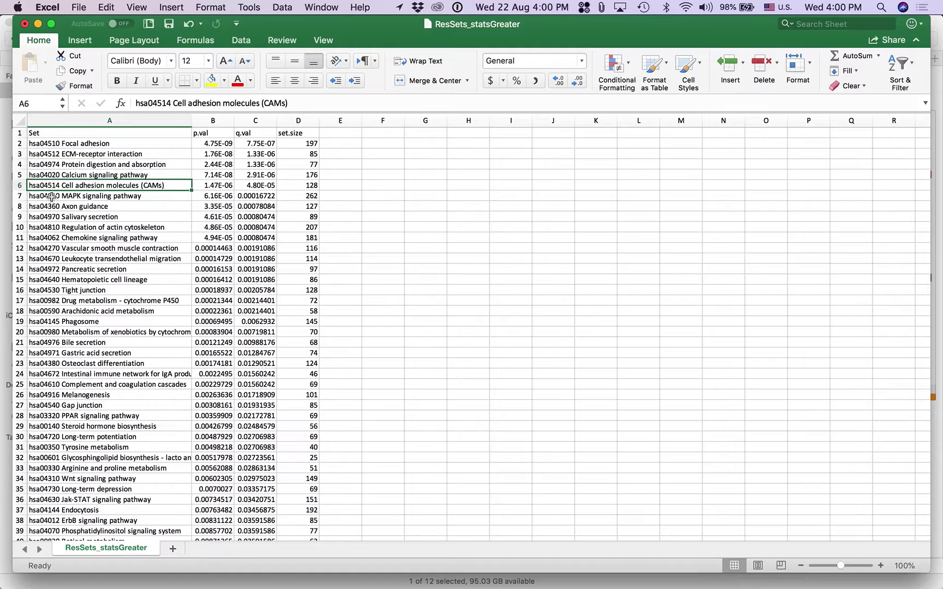
click(52, 206)
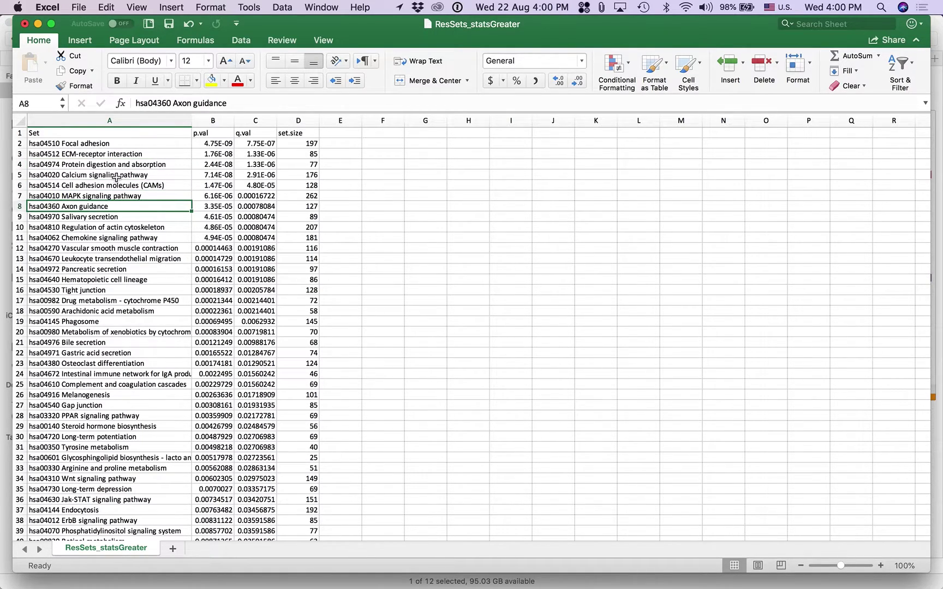
Step: Review the Calcium signaling, ECM-receptor interaction and MAPK signaling rows, then return to Finder
click(128, 173)
click(125, 155)
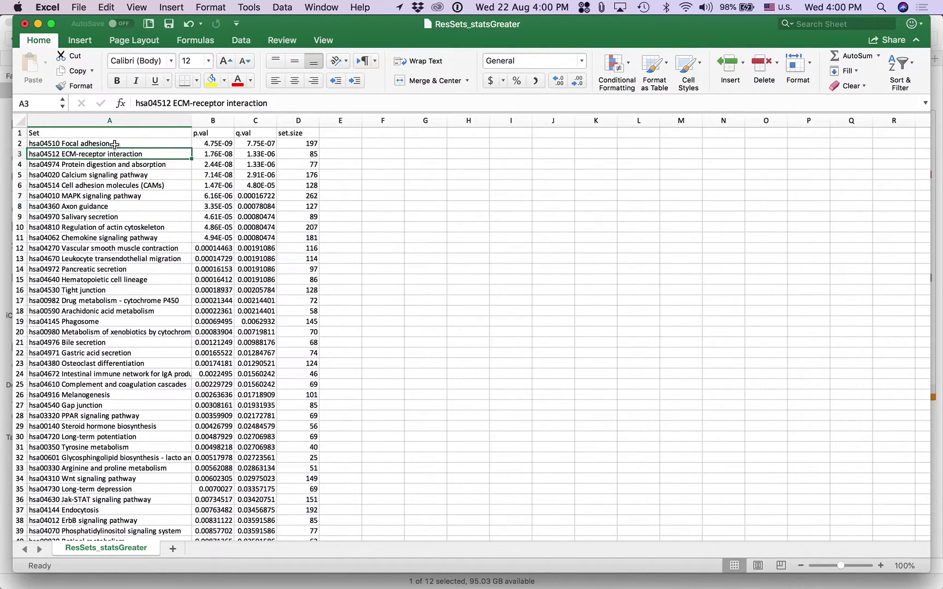
click(114, 145)
click(114, 162)
click(109, 187)
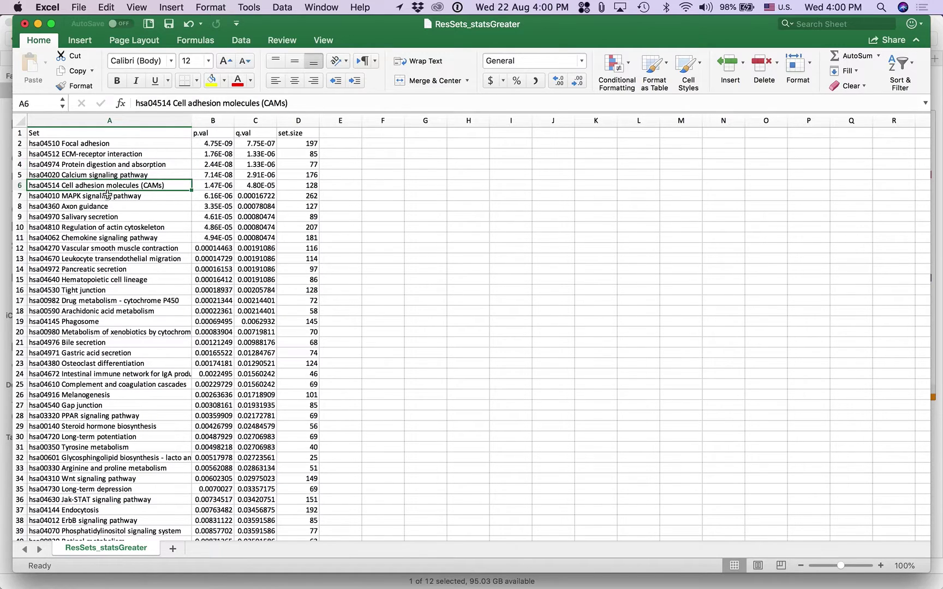
click(108, 195)
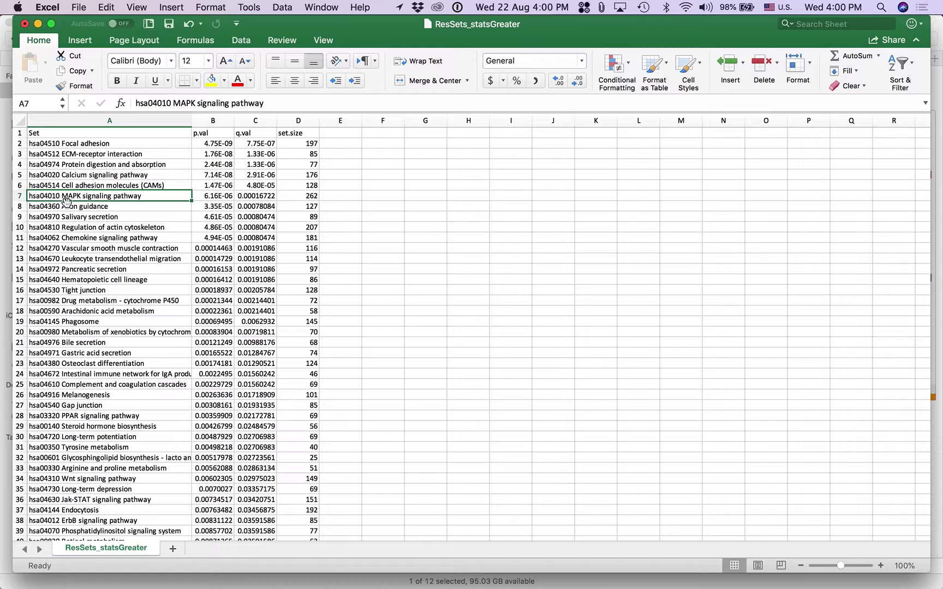
key(super+Tab)
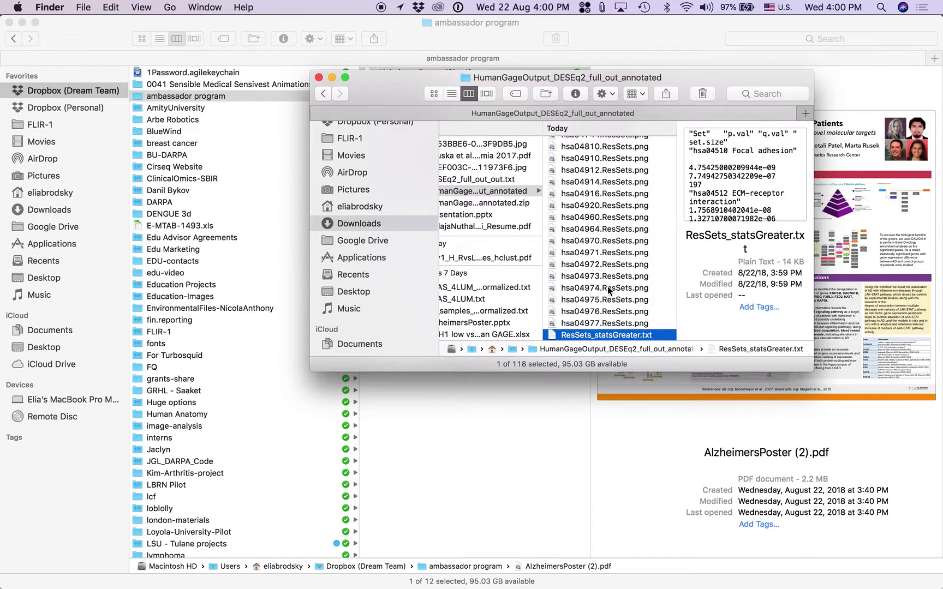
Step: Preview hsa00010.ResSets.png, then open the hsa04010.ResSets.png MAPK pathway image
scroll(607, 286, up, 20)
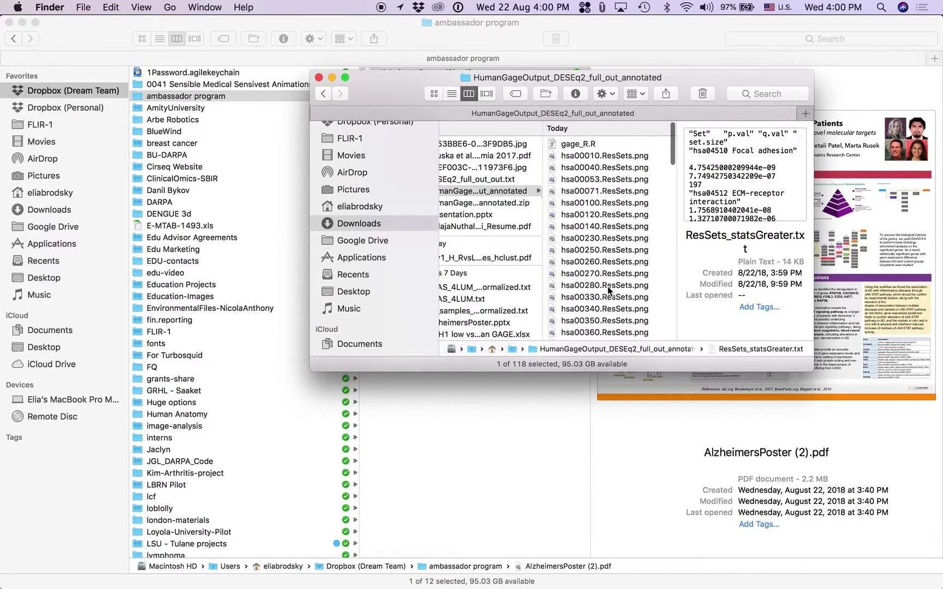
click(601, 156)
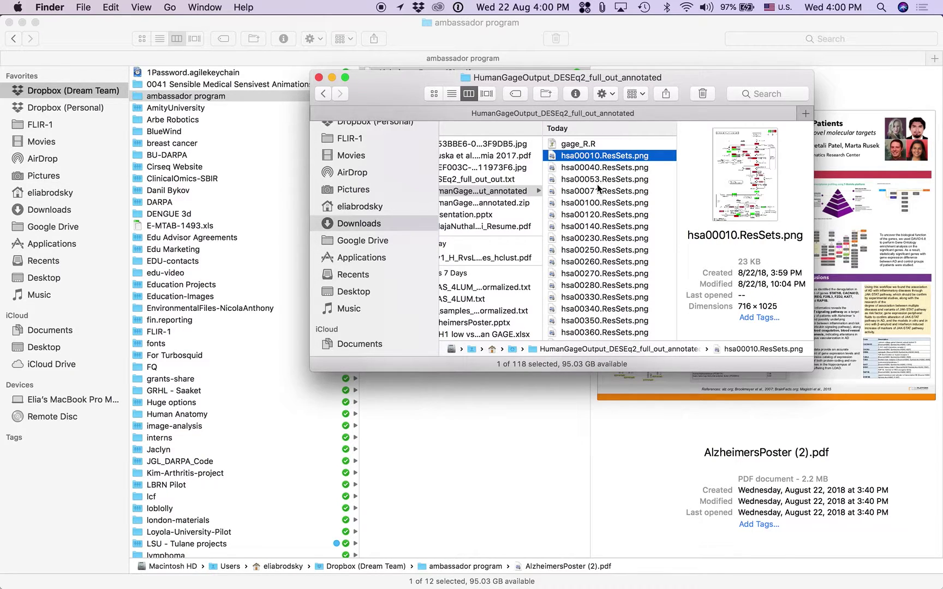
scroll(593, 214, down, 10)
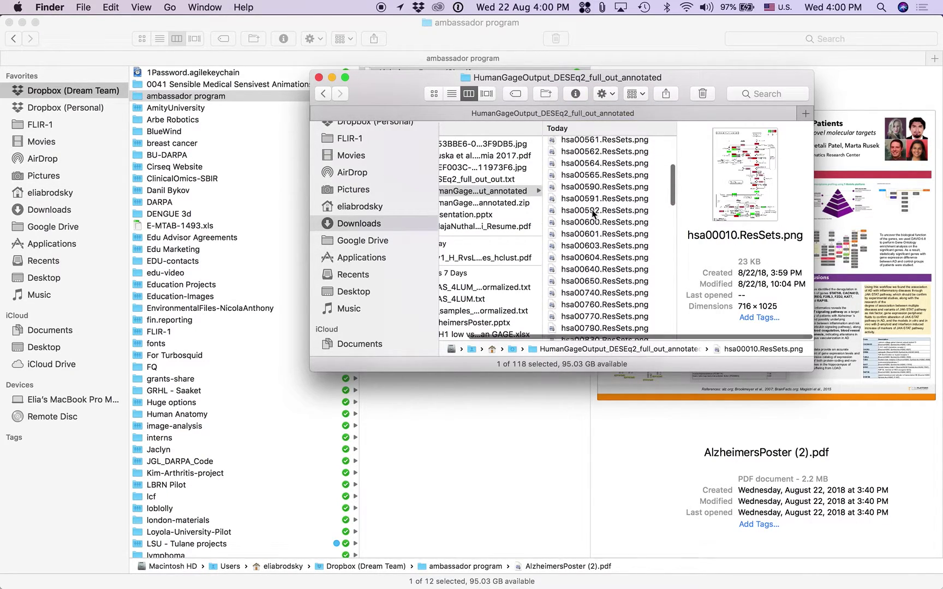
scroll(593, 213, down, 15)
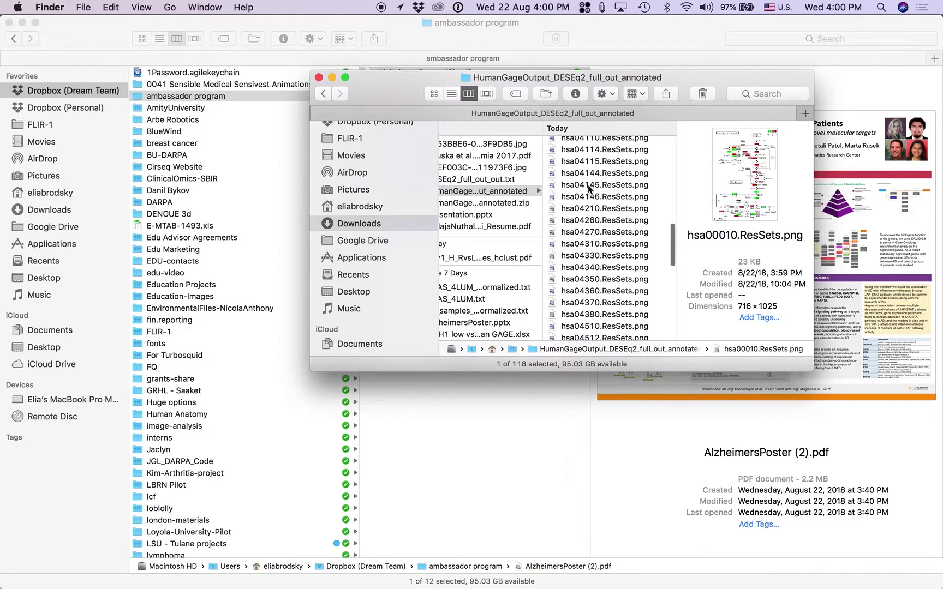
scroll(585, 214, up, 5)
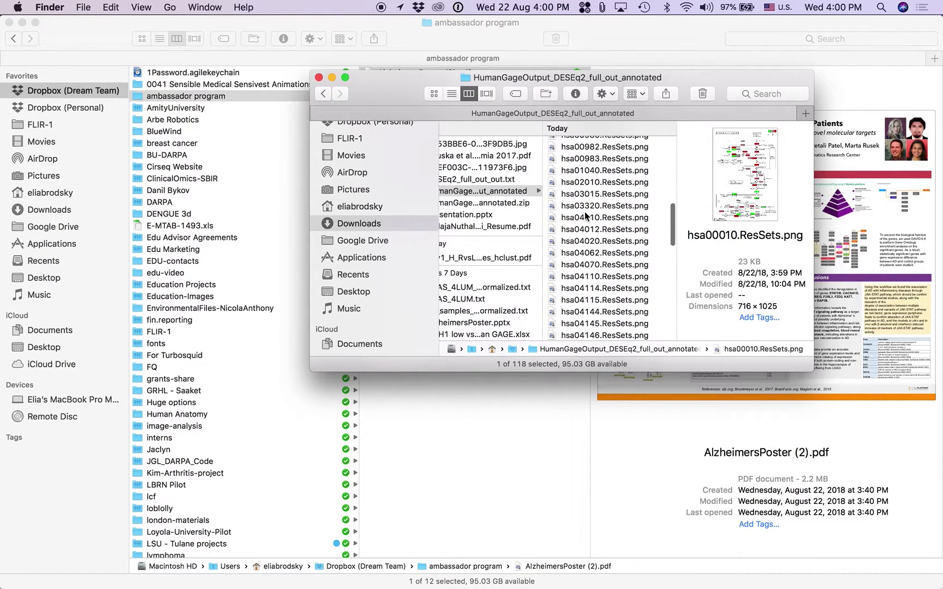
click(594, 217)
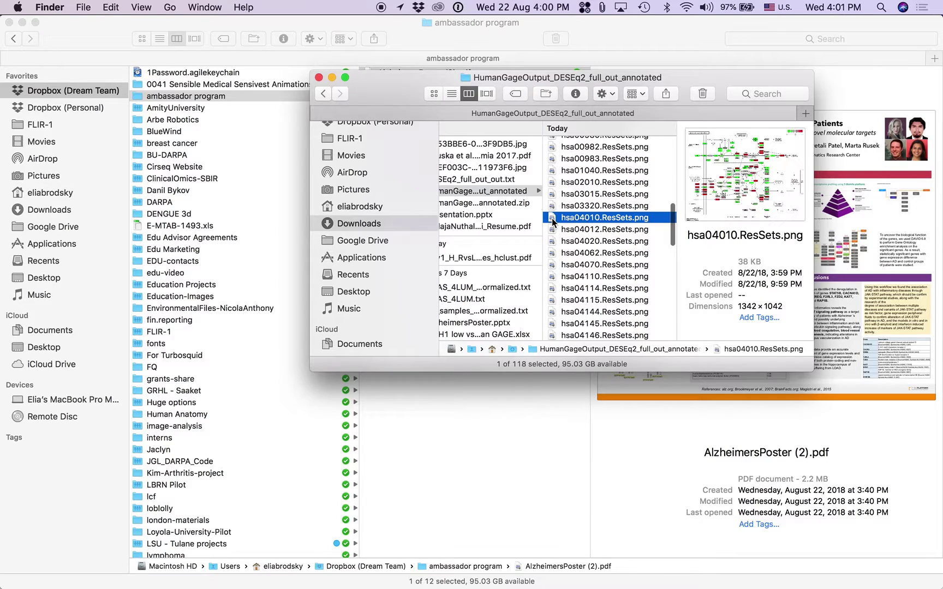
double_click(553, 218)
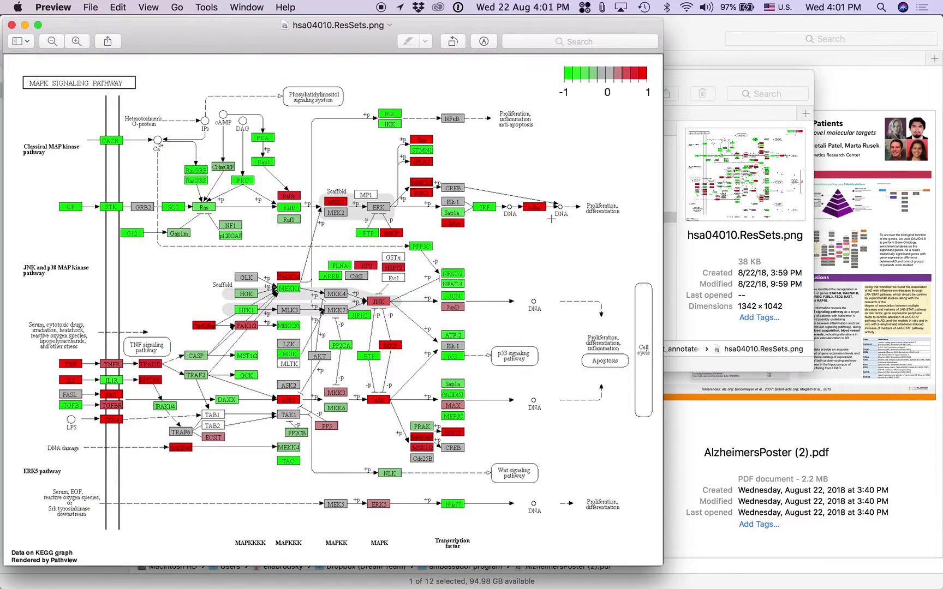
Step: Widen the Preview window to view the whole hsa04010 MAPK map, then switch back to Finder
drag(664, 242, 791, 244)
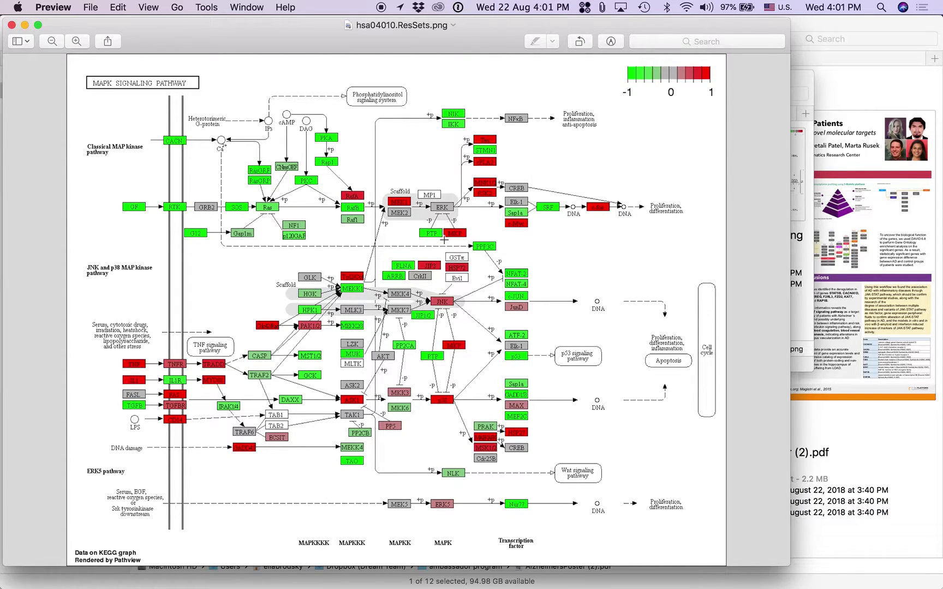
key(super+Tab)
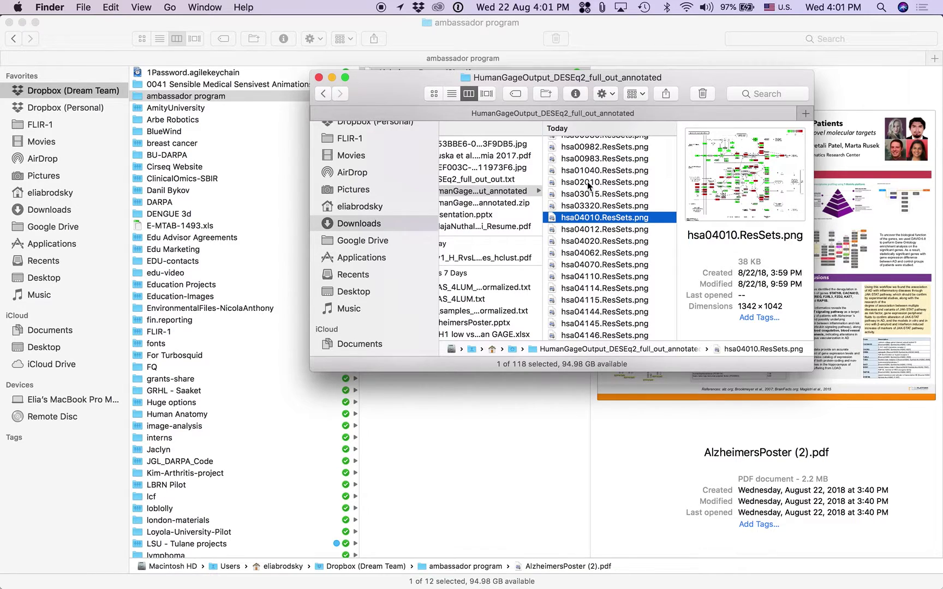
scroll(587, 186, down, 5)
key(super+Tab)
key(super+Tab)
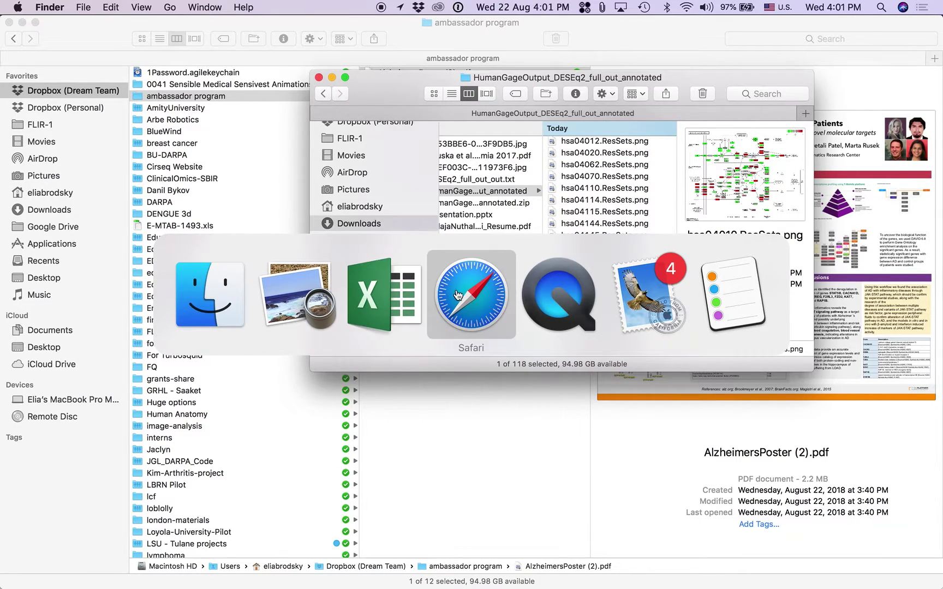
Step: Bring ResSets_statsGreater forward and check the p.val, q.val and set.size columns
click(382, 289)
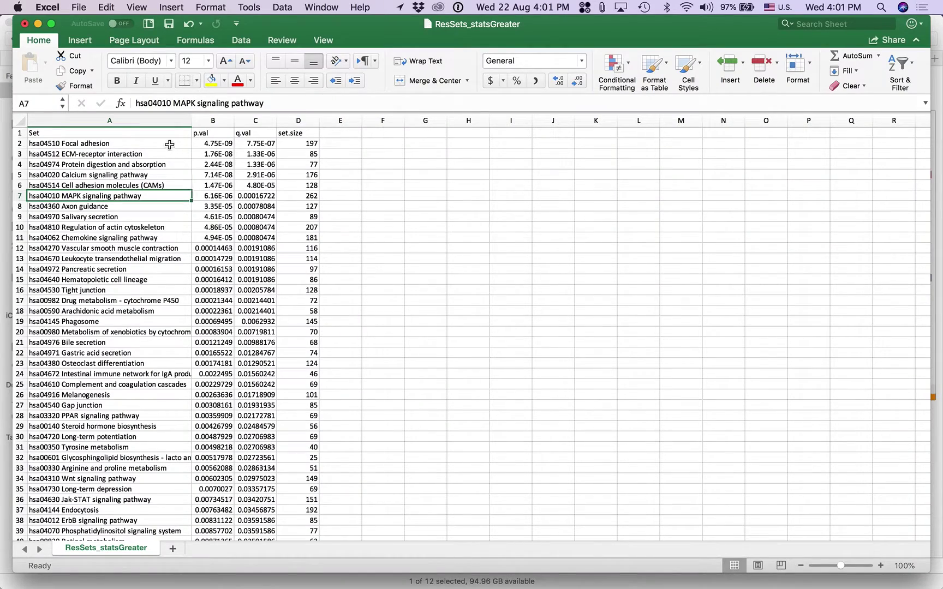
click(224, 134)
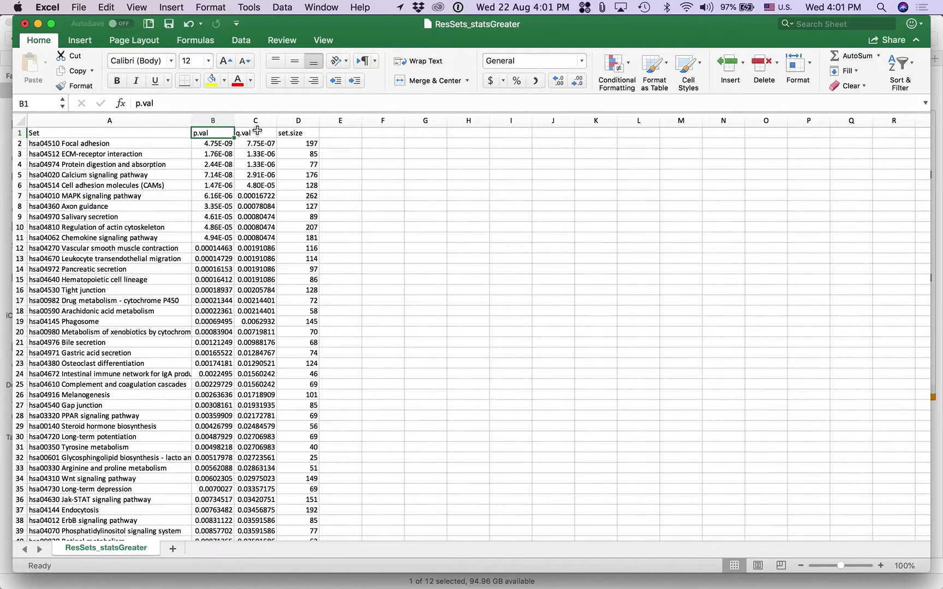
click(257, 131)
click(295, 135)
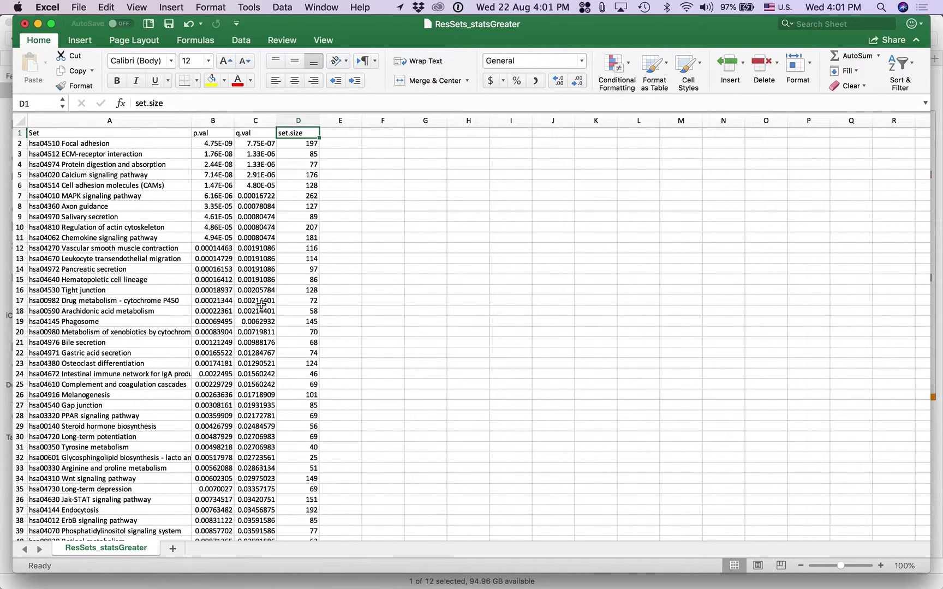
Step: Inspect Spliceosome's last numeric q-value 0.98963111 in C164 and browse the NA rows beyond
scroll(261, 306, down, 20)
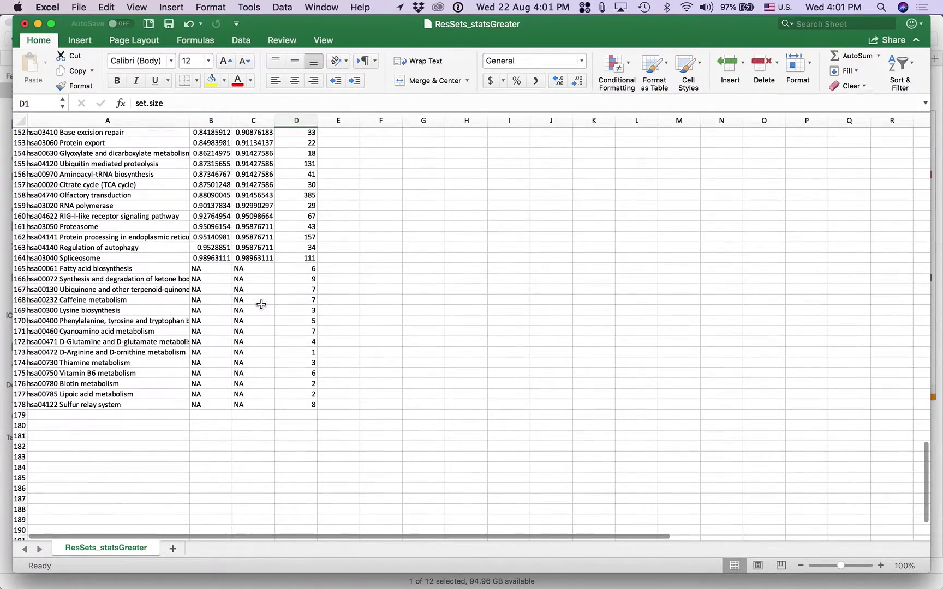
click(245, 257)
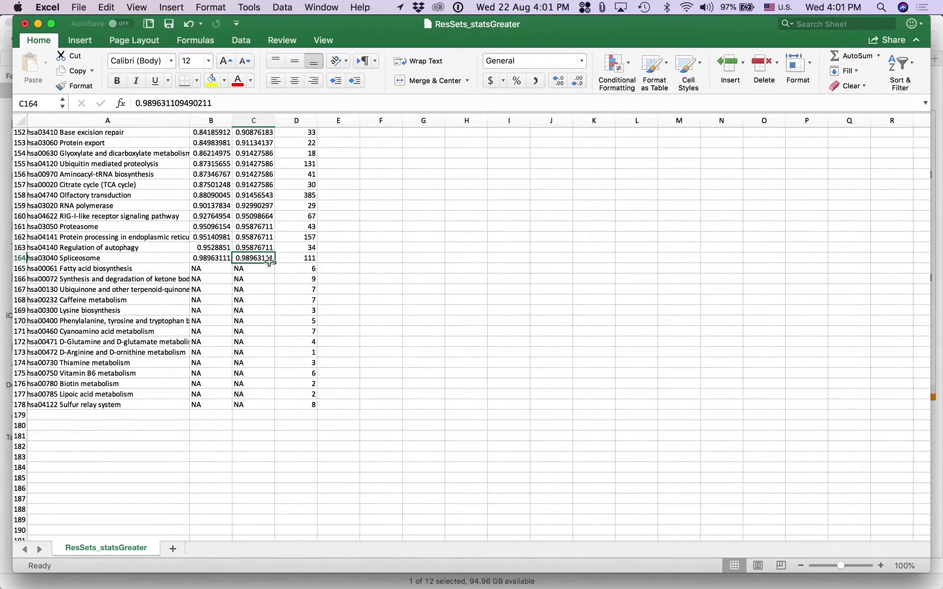
scroll(273, 305, up, 20)
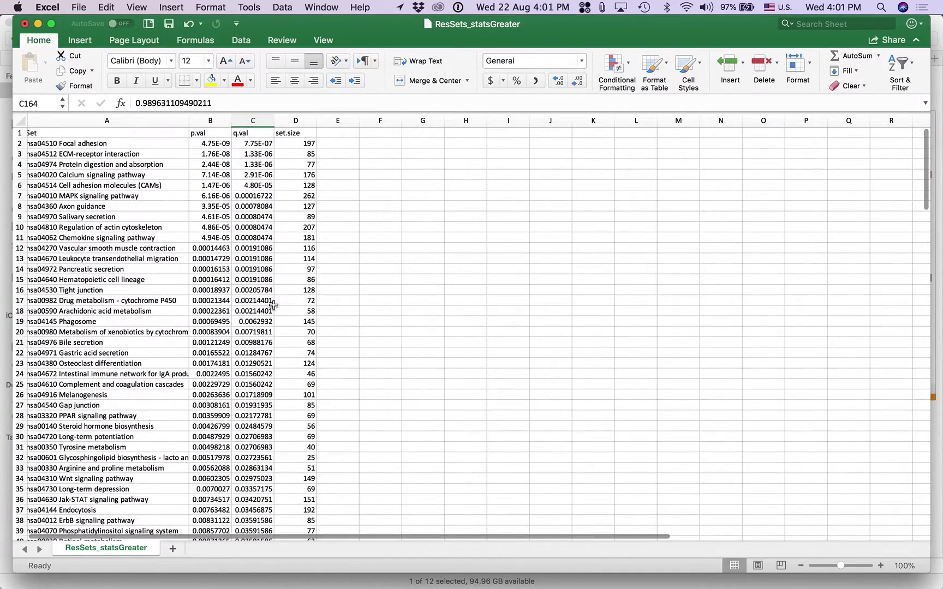
scroll(273, 305, down, 15)
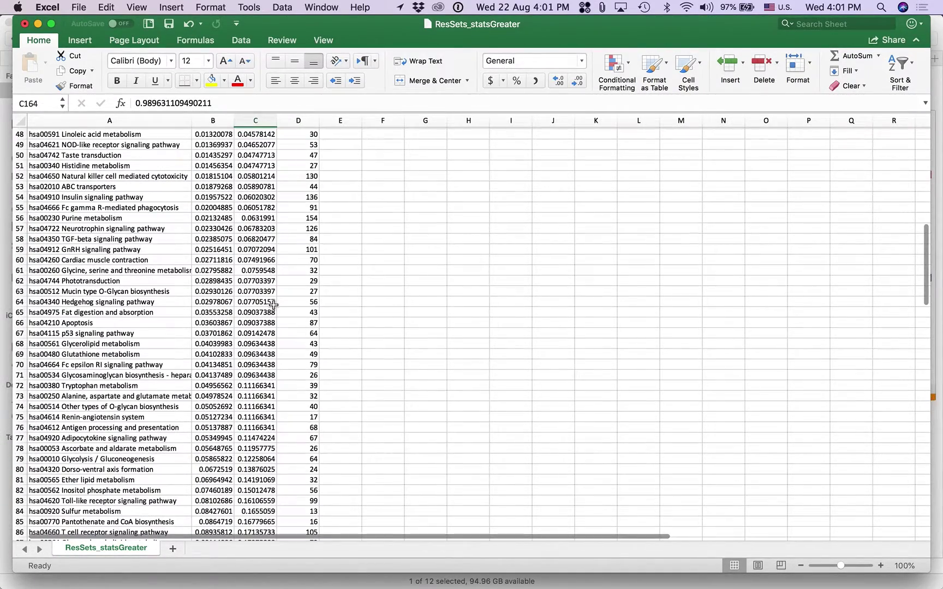
scroll(262, 382, down, 20)
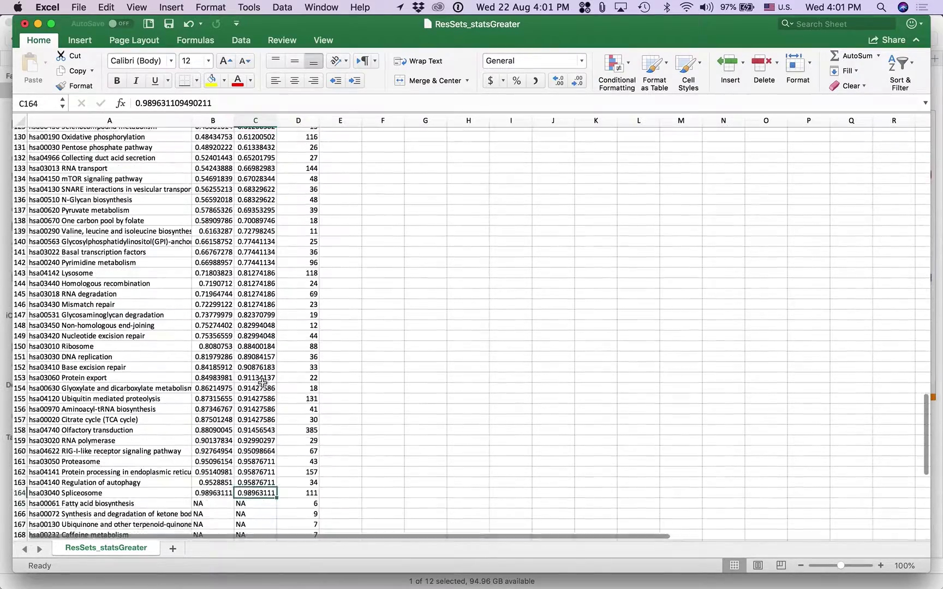
scroll(262, 383, down, 5)
scroll(260, 345, right, 1)
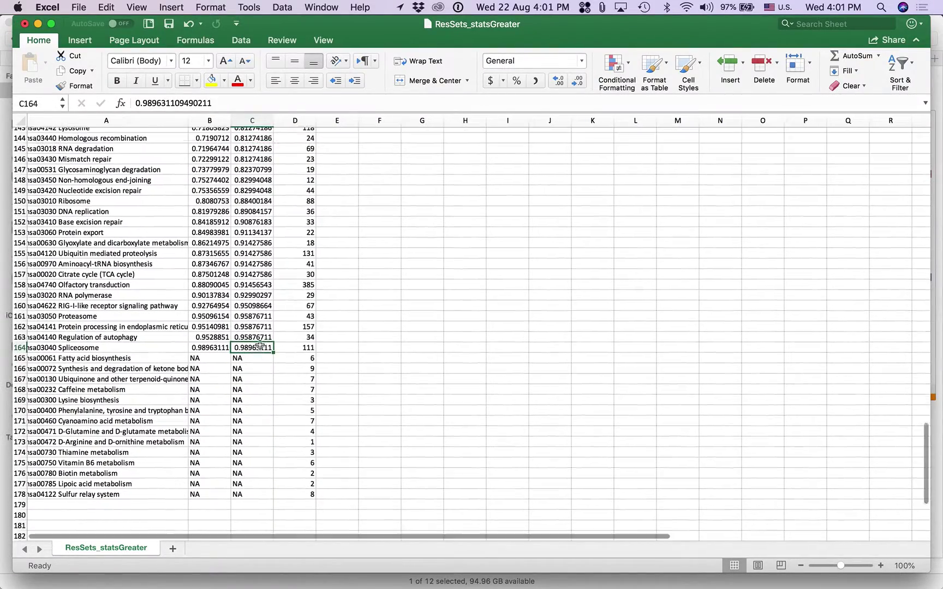
scroll(260, 344, up, 1)
scroll(260, 344, left, 1)
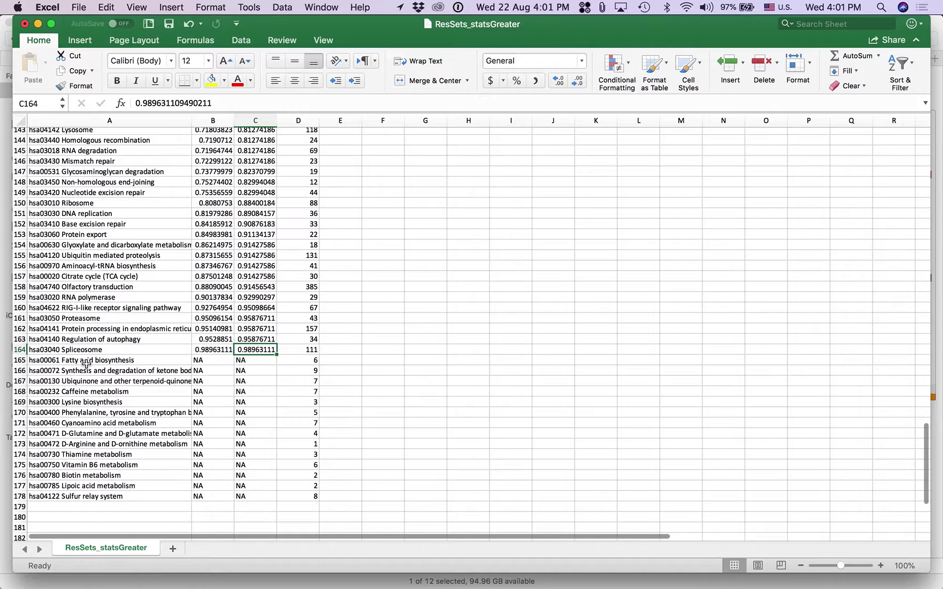
key(super+Tab)
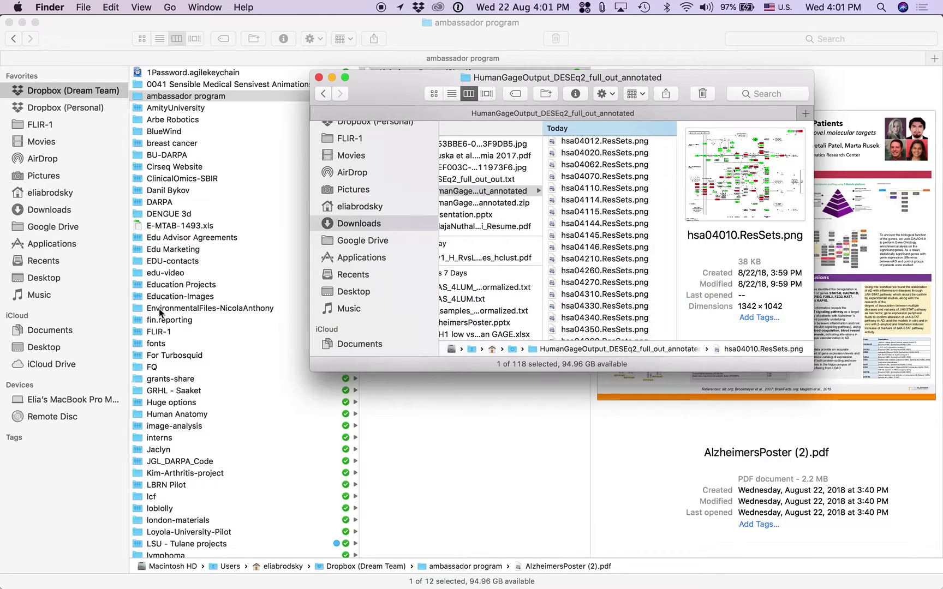
scroll(620, 282, down, 5)
scroll(619, 282, up, 10)
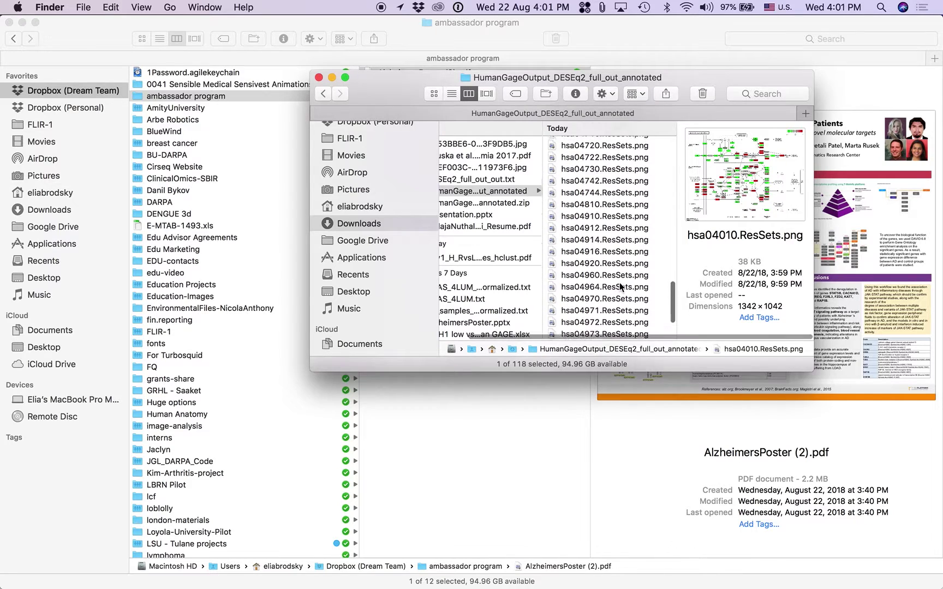
scroll(619, 282, up, 3)
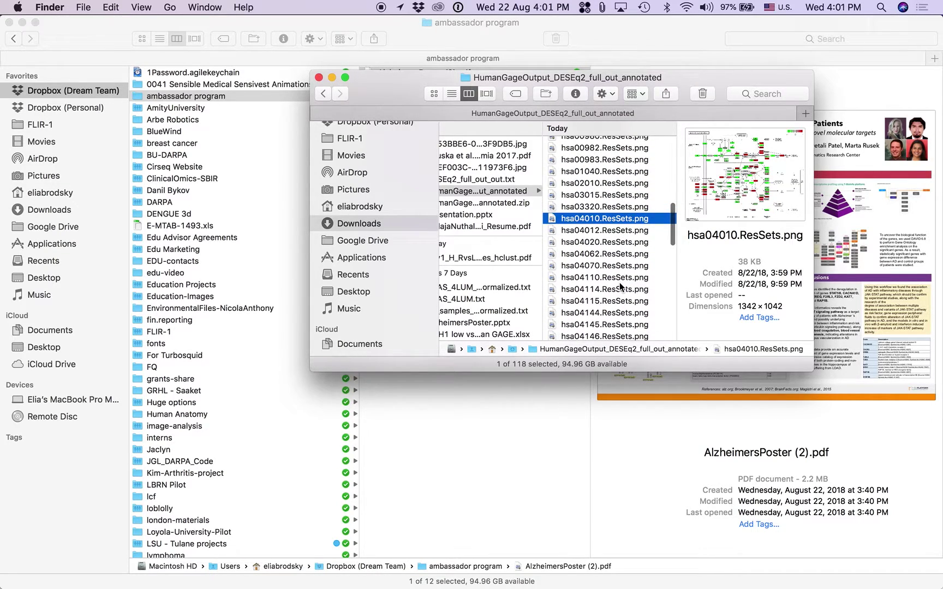
scroll(619, 282, up, 5)
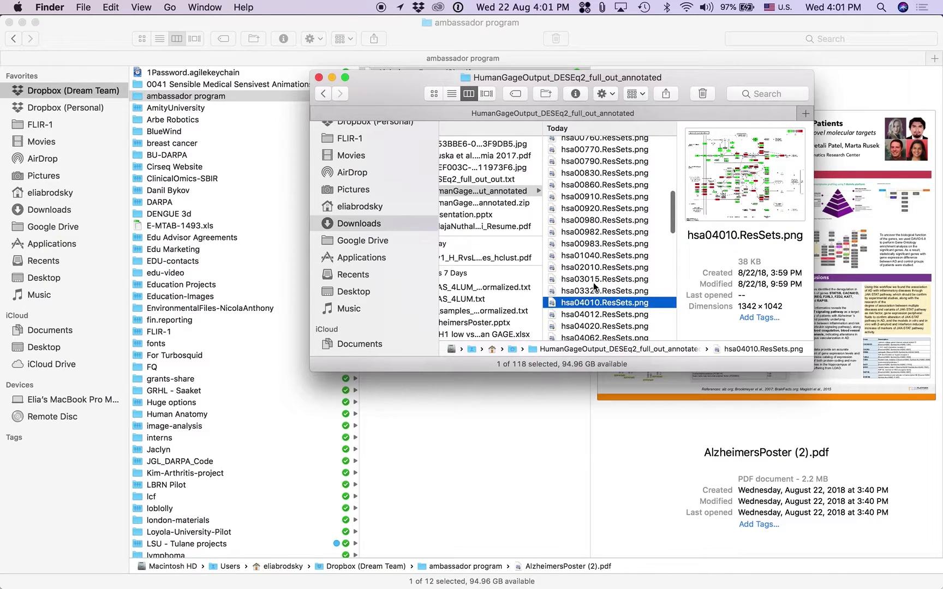
key(super+Tab)
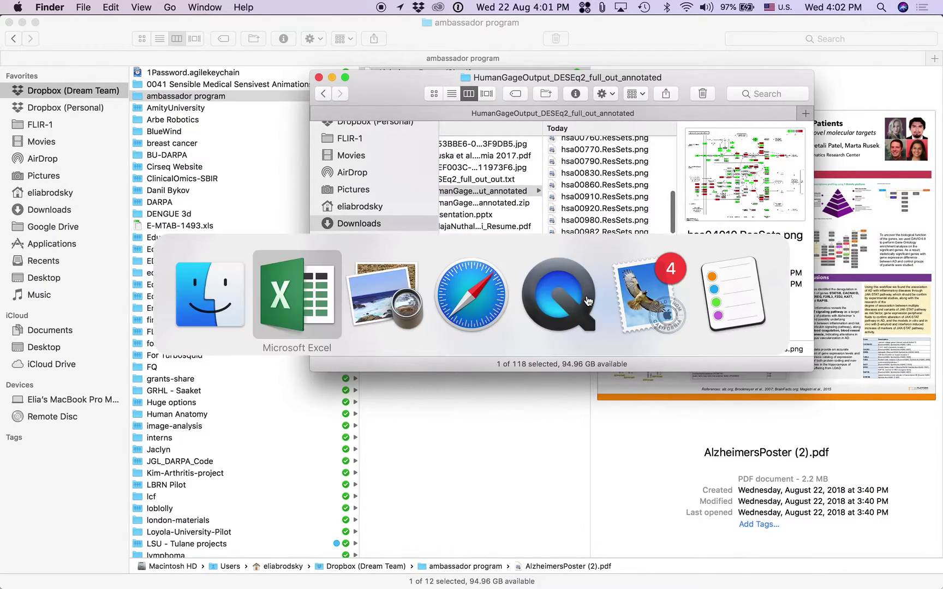
Step: Read the q-value in cell C120, then switch to the Finder pathway-image folder
scroll(160, 378, up, 6)
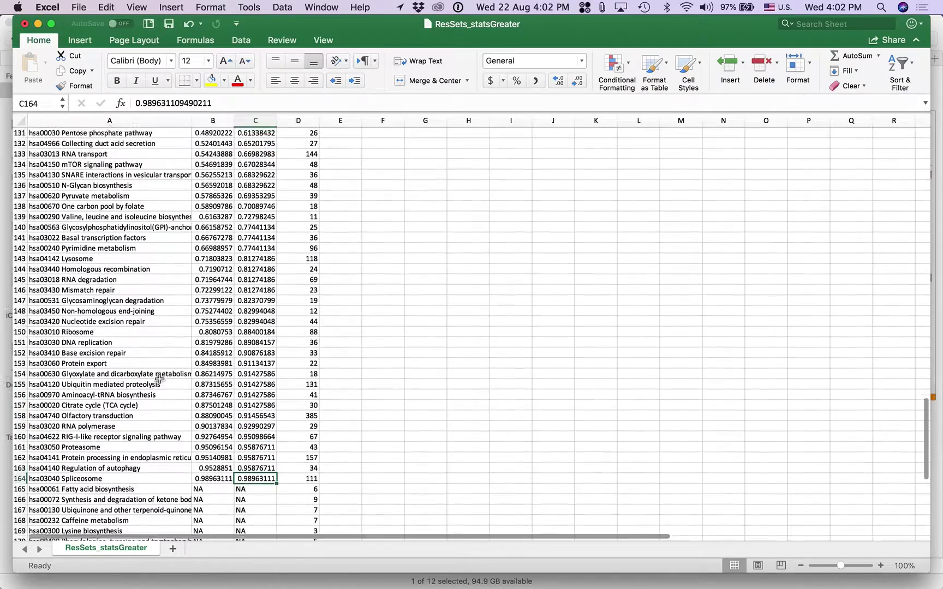
scroll(159, 378, up, 5)
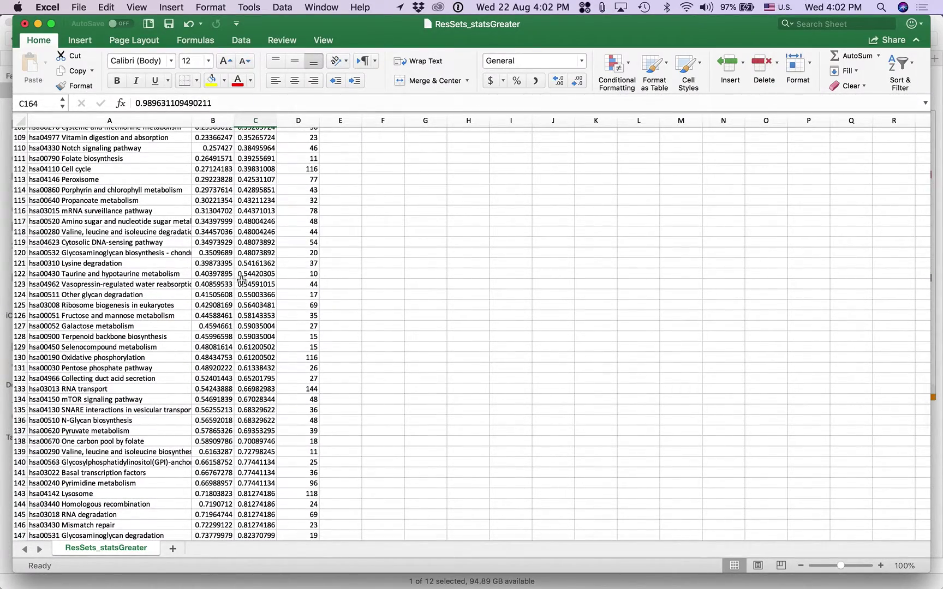
click(253, 254)
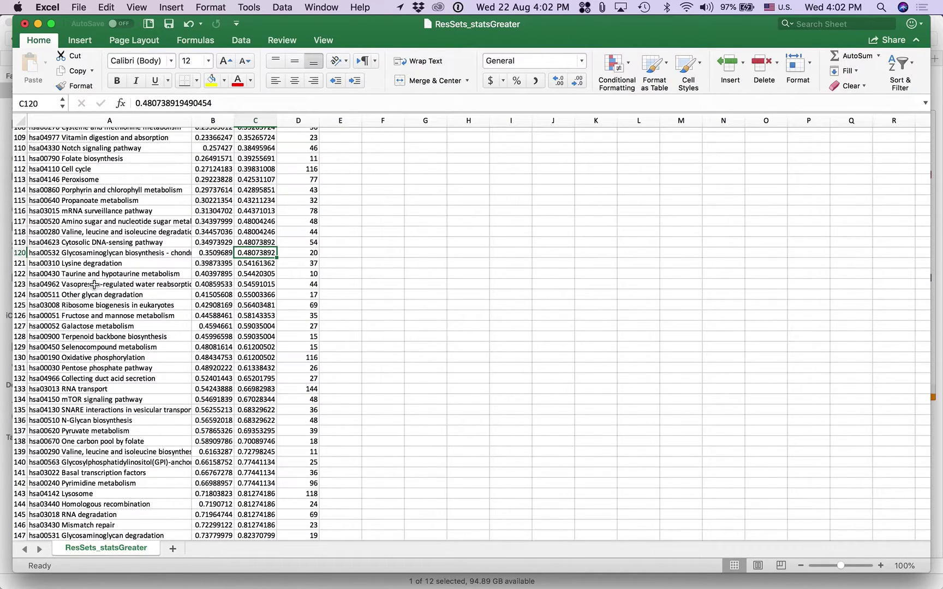
key(super+Tab)
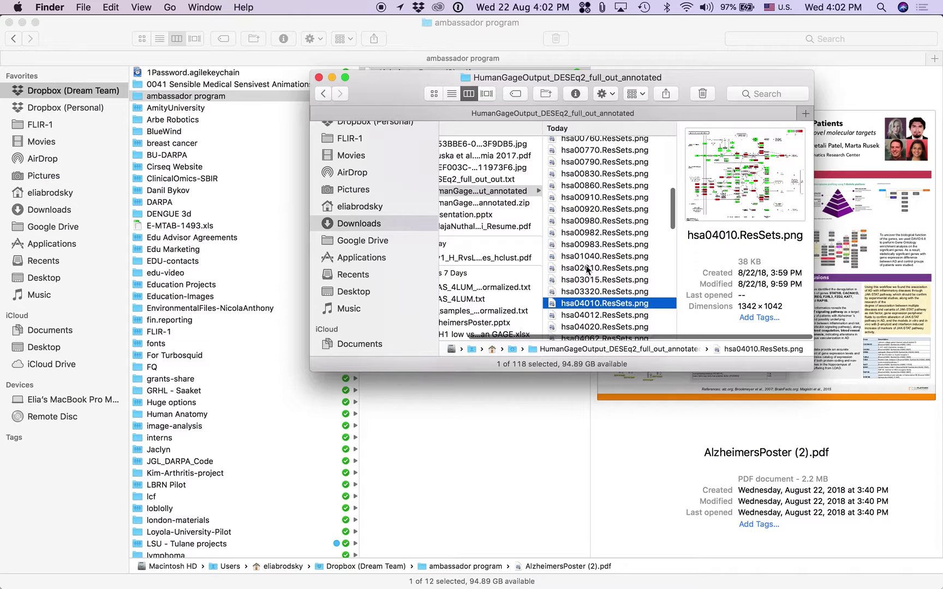
Step: Quick Look hsa00532.ResSets.png (1467×825 glycosaminoglycan map) and compare it with Excel's row 120
scroll(586, 268, up, 10)
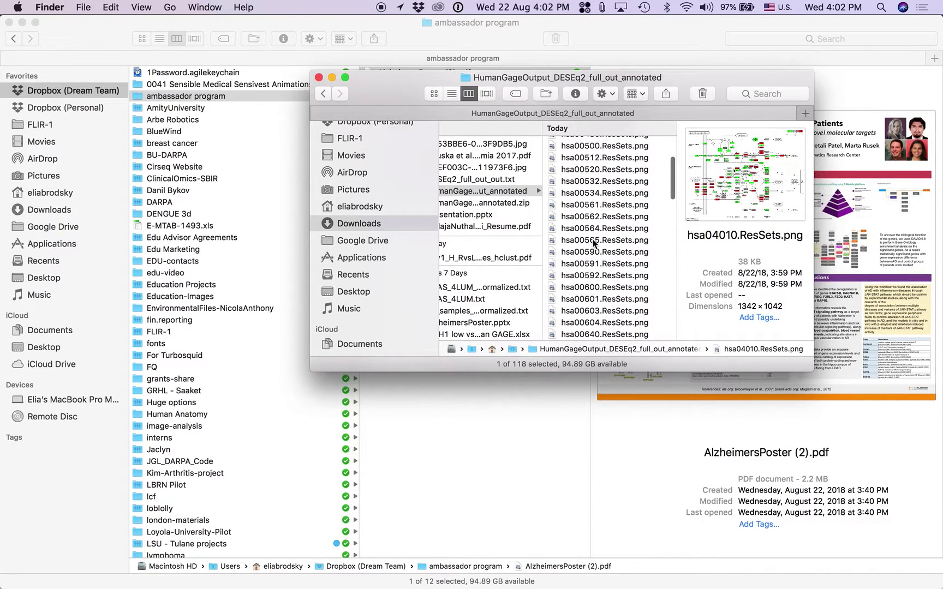
click(614, 181)
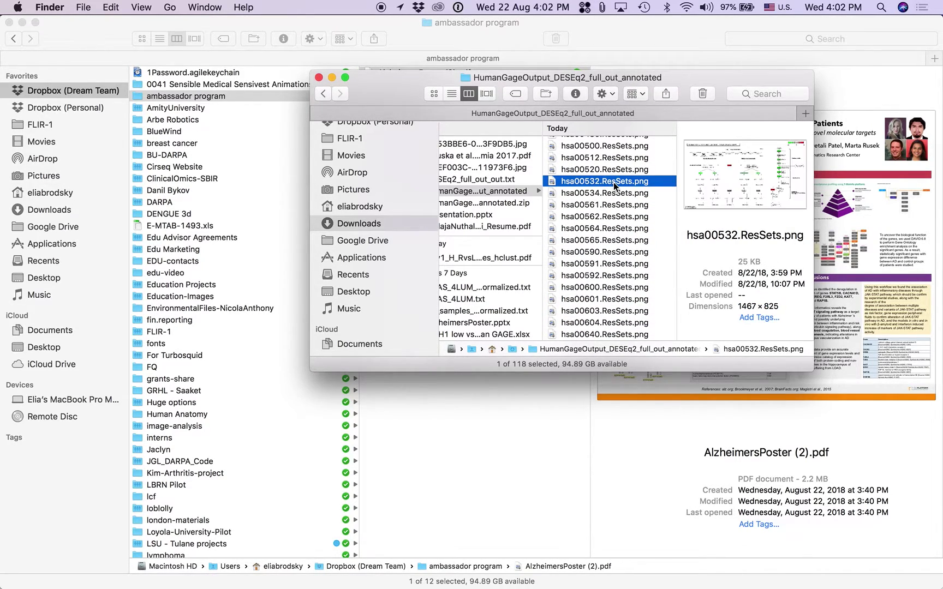
key(space)
key(space)
key(super+Tab)
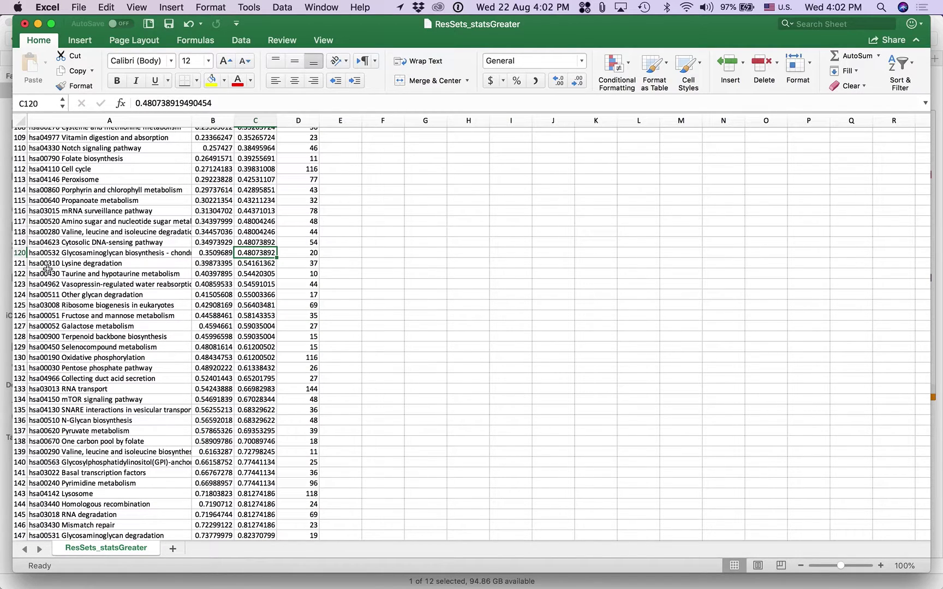
key(super+Tab)
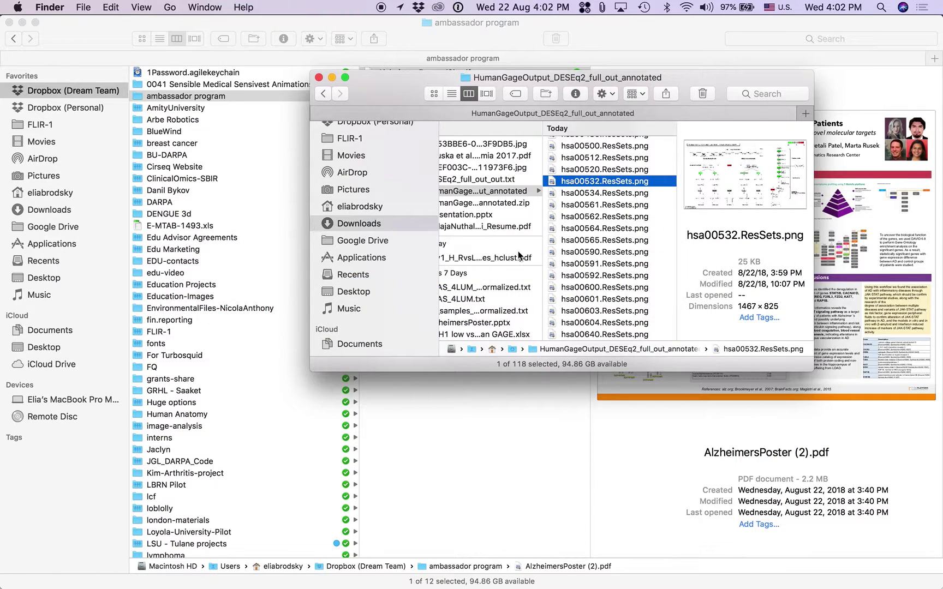
scroll(627, 255, up, 5)
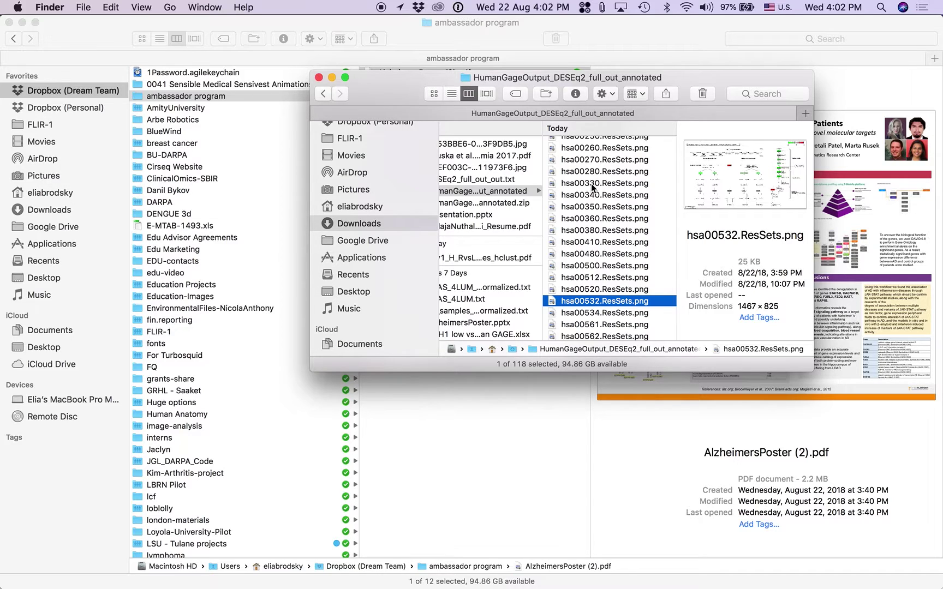
Step: Check the q.val column totals (count 178, average 0.3005) and C2's top value, then return to Finder
key(super+Tab)
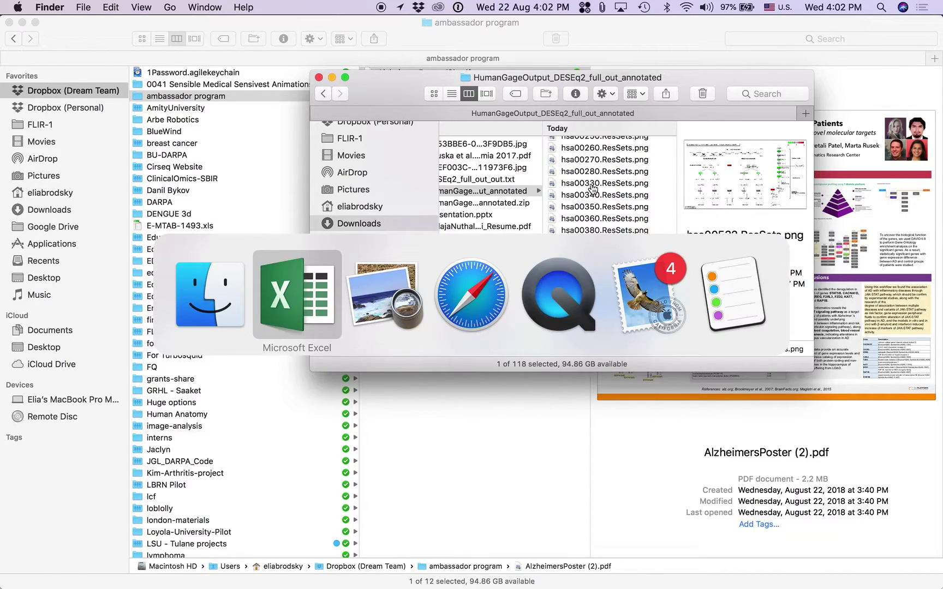
scroll(267, 148, up, 20)
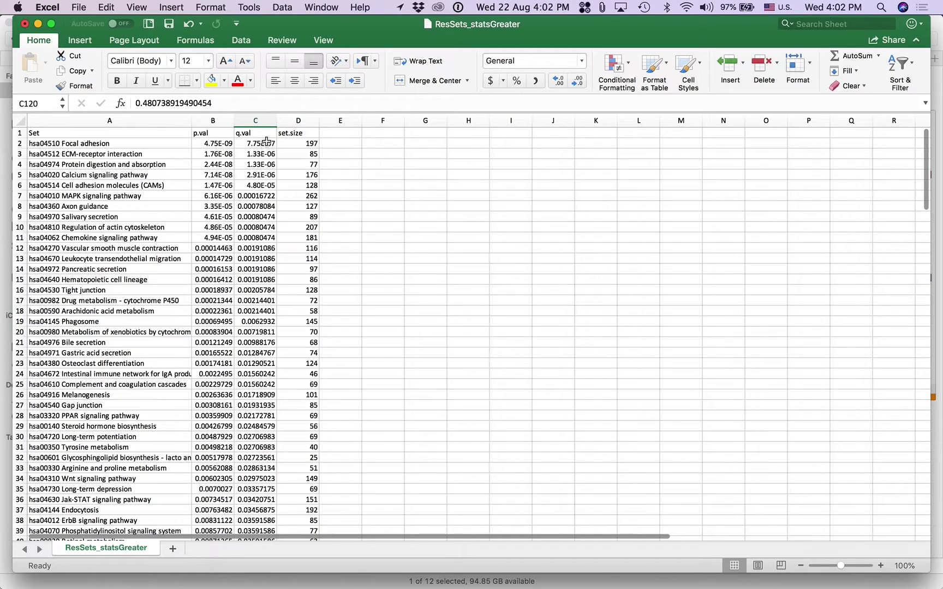
click(257, 121)
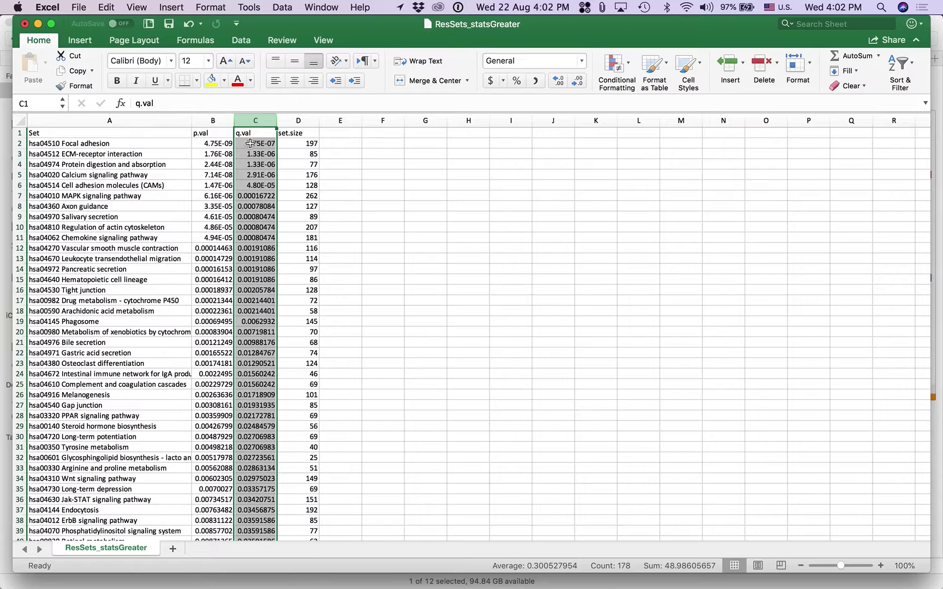
click(254, 144)
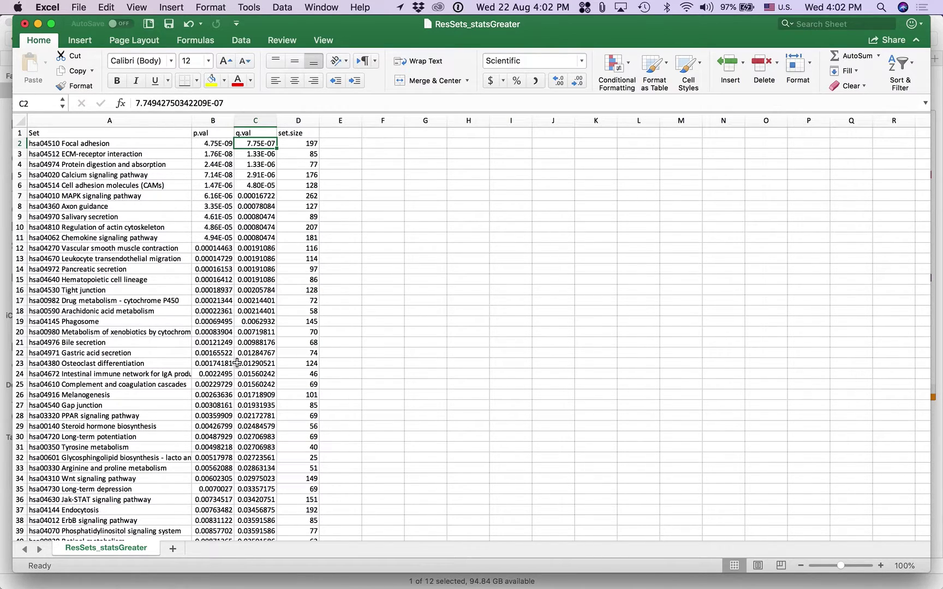
key(super+Tab)
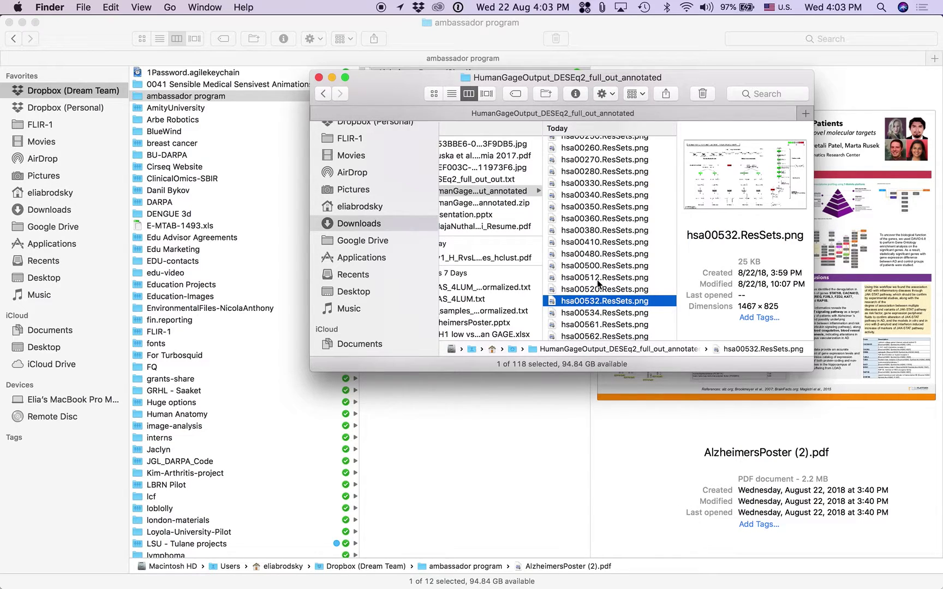
Step: Preview the hsa00360 Phenylalanine metabolism image in Quick Look, then switch to Safari
click(603, 265)
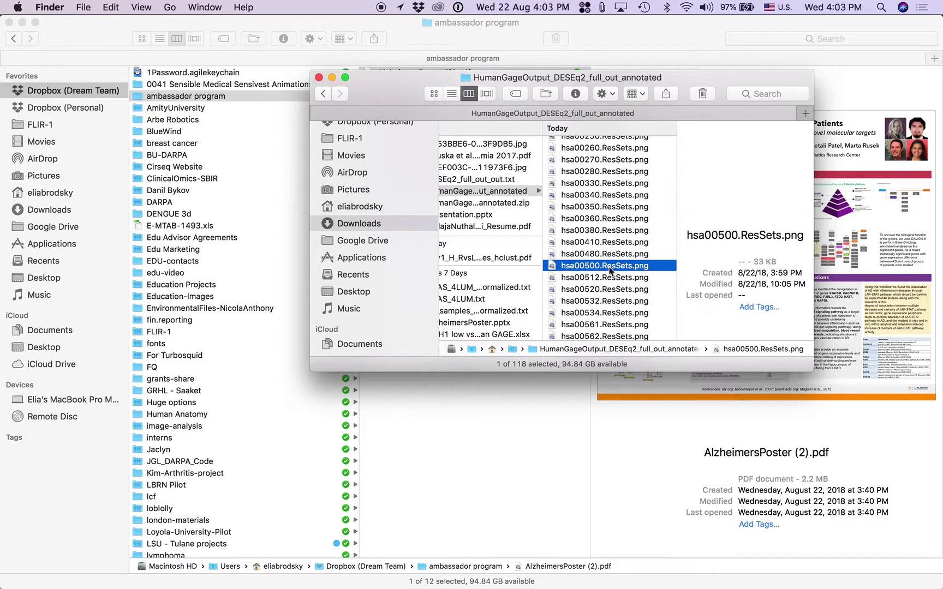
click(608, 242)
click(605, 219)
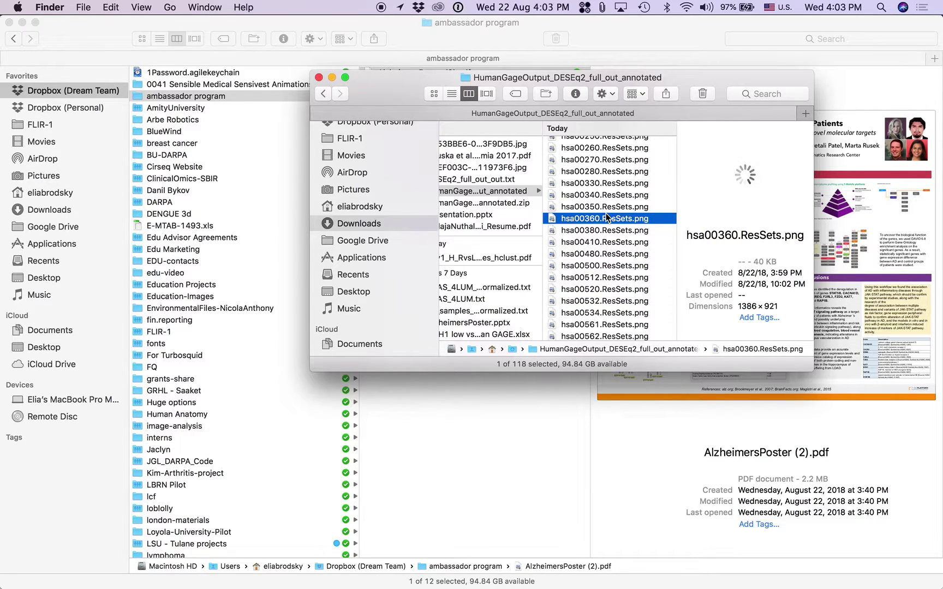
key(space)
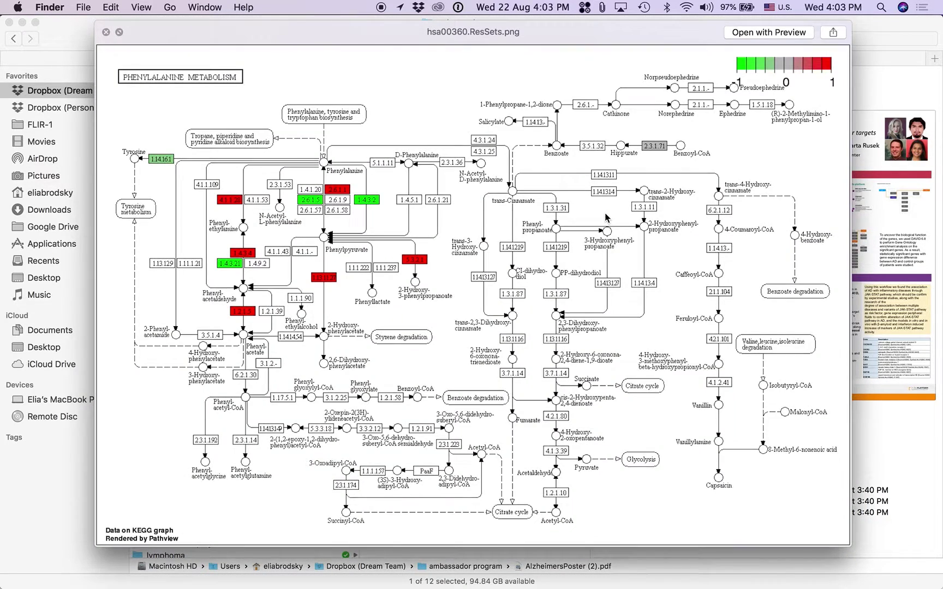
key(space)
key(super+Tab)
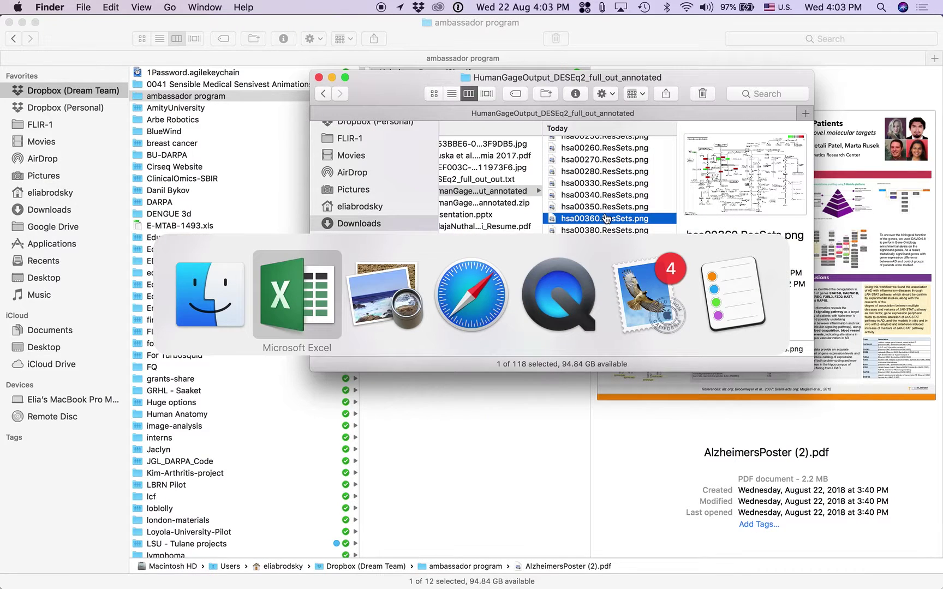
key(super+Tab)
key(super+Tab)
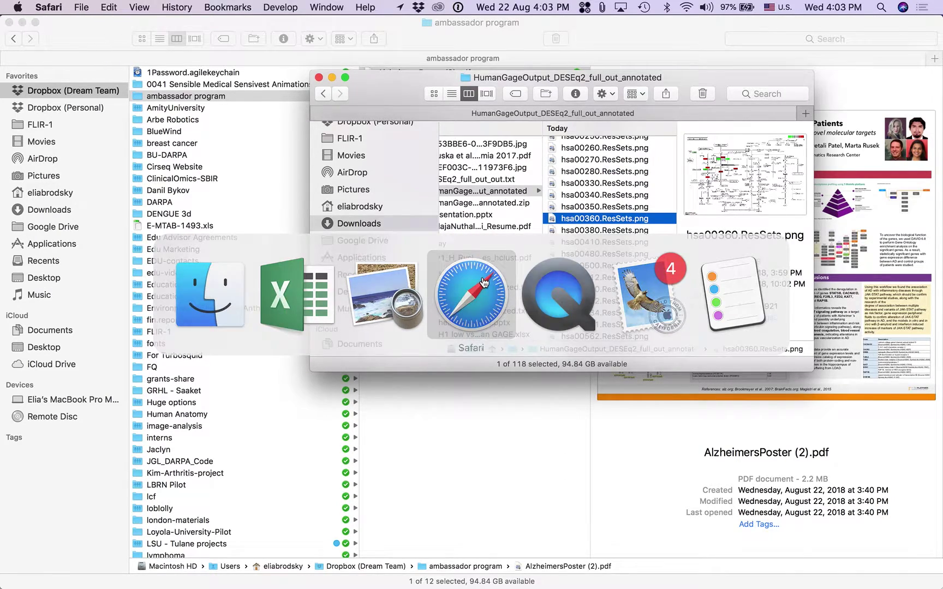
Step: Dismiss the Downloads list and go to MY PIPELINES to see humanGAGE DESEQ2 done
click(475, 189)
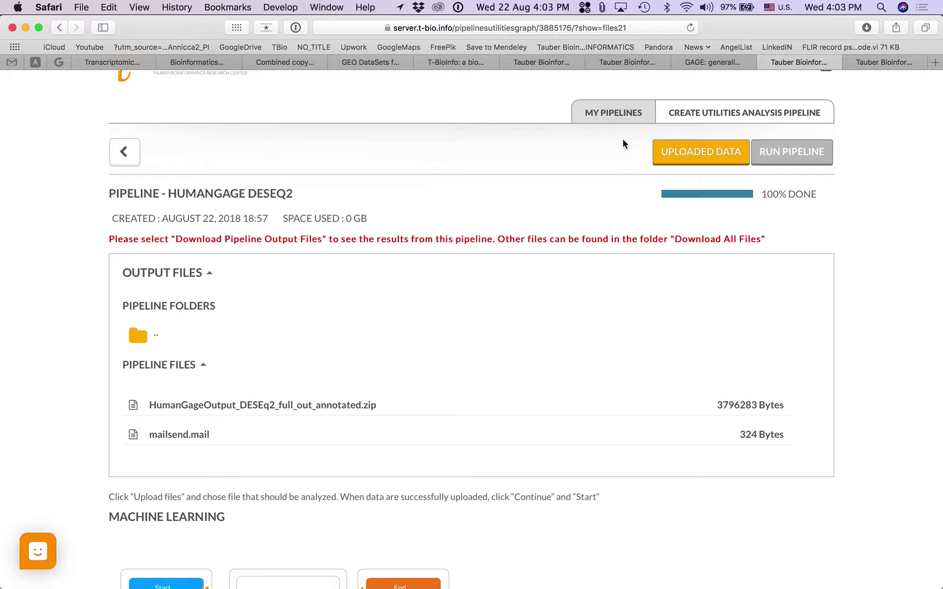
click(614, 113)
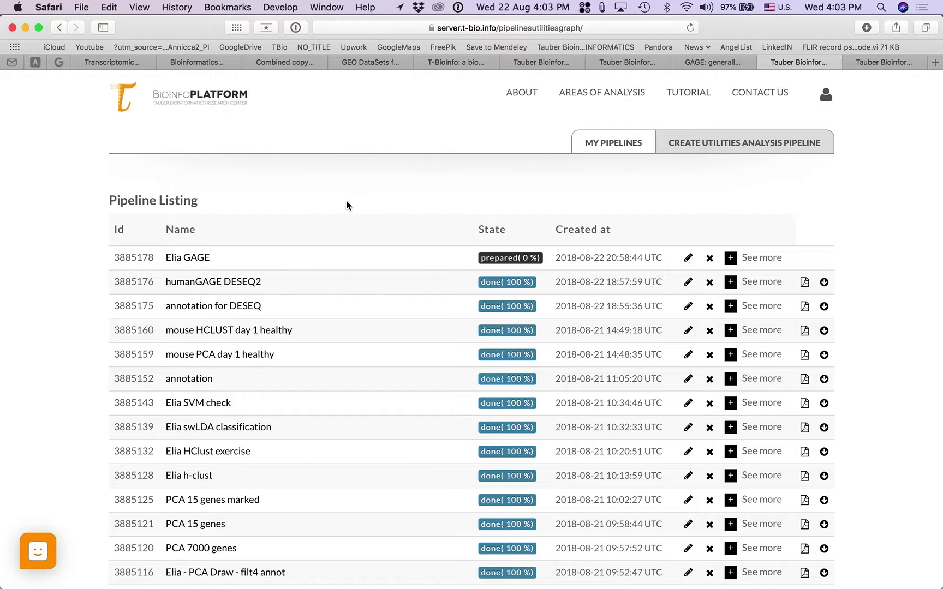
Step: Browse the Areas of Analysis table and start a new Utilities pipeline under Data Mining
click(578, 86)
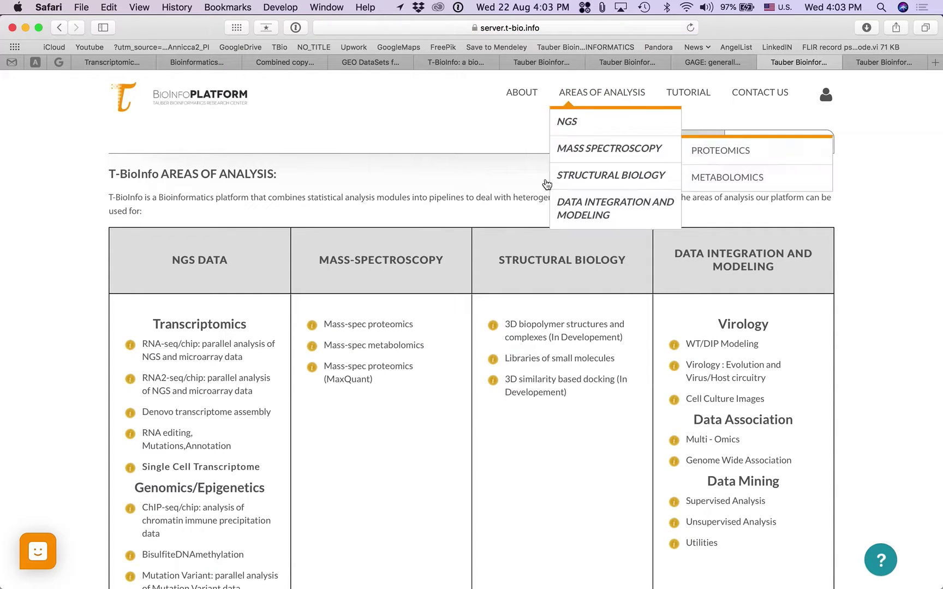
scroll(531, 235, down, 3)
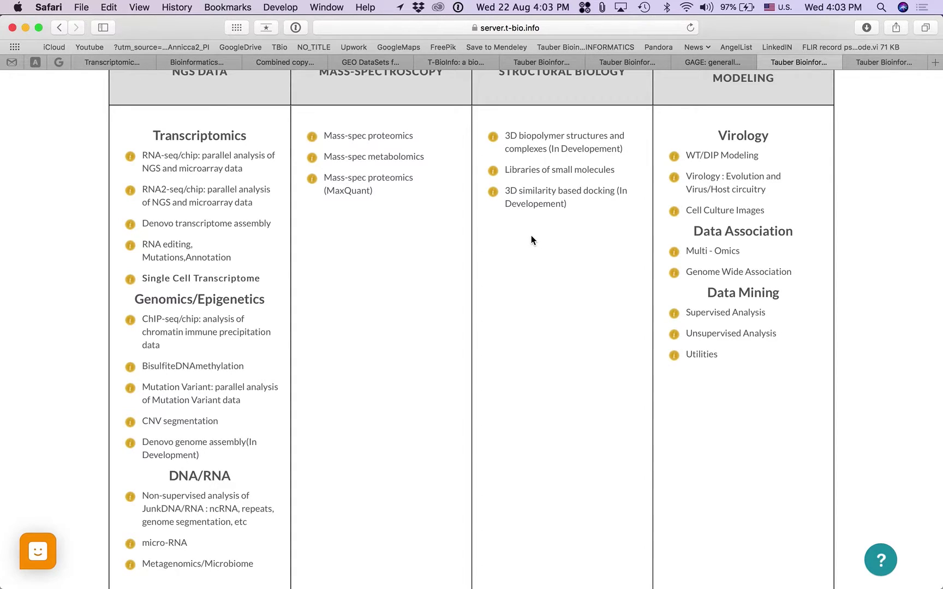
scroll(531, 235, up, 2)
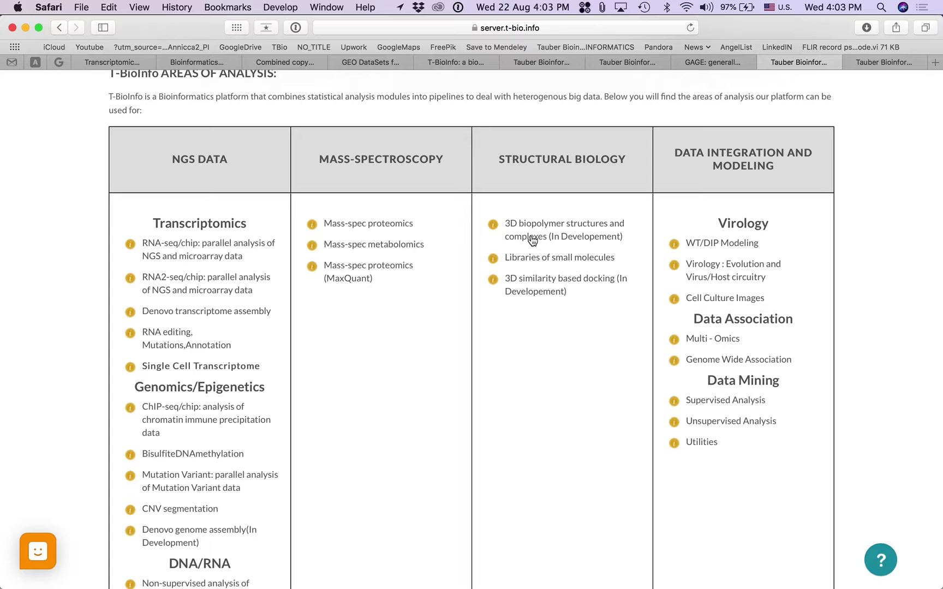
click(707, 447)
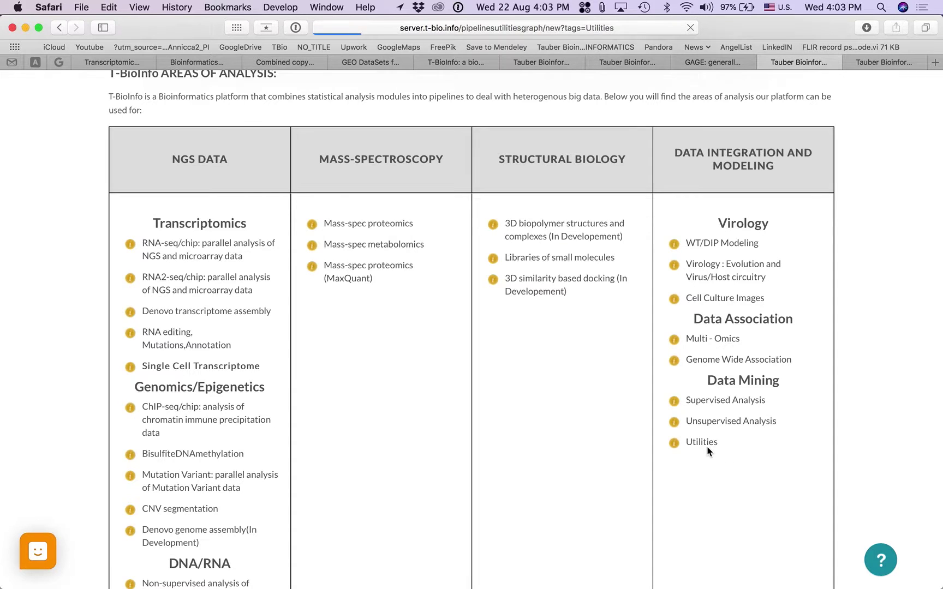
Step: Scroll down to the Utilities Analysis graph with HumanGAGE, DESeq2 and PCA modules
scroll(536, 311, down, 5)
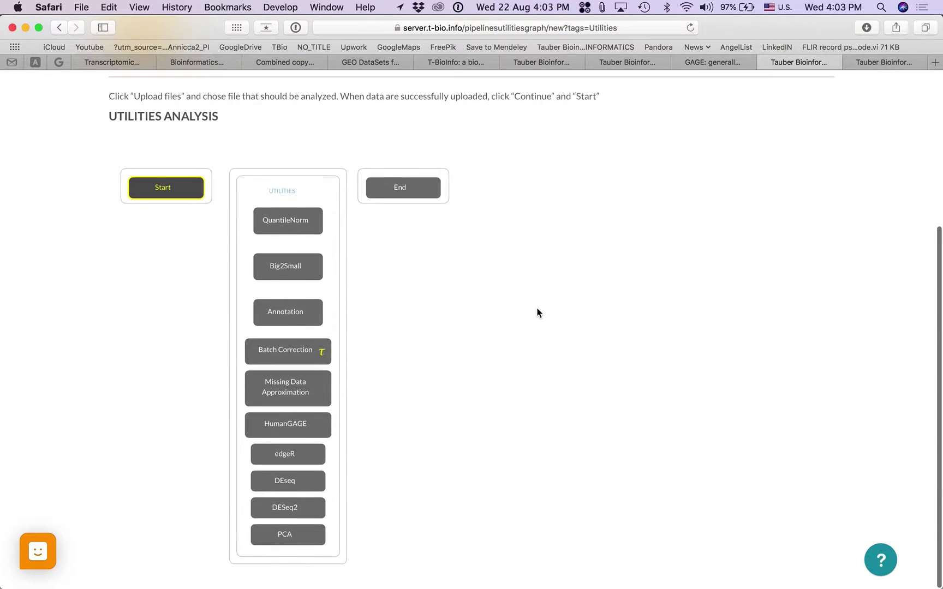